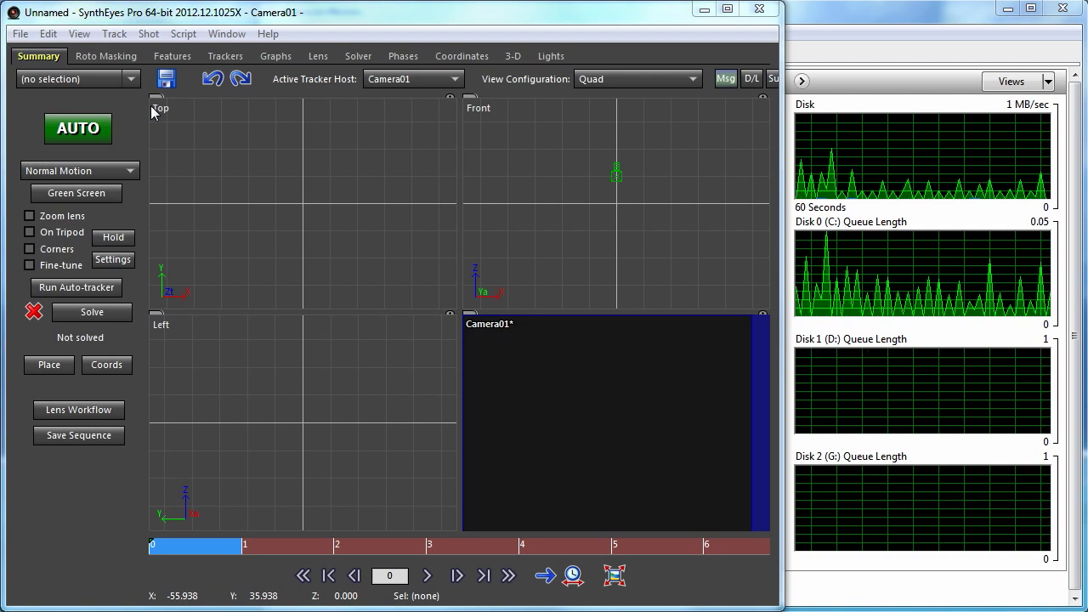
- In Preferences, point the Disk Cache folder preset to the home folder's DiskCache directory
left_click(48, 34)
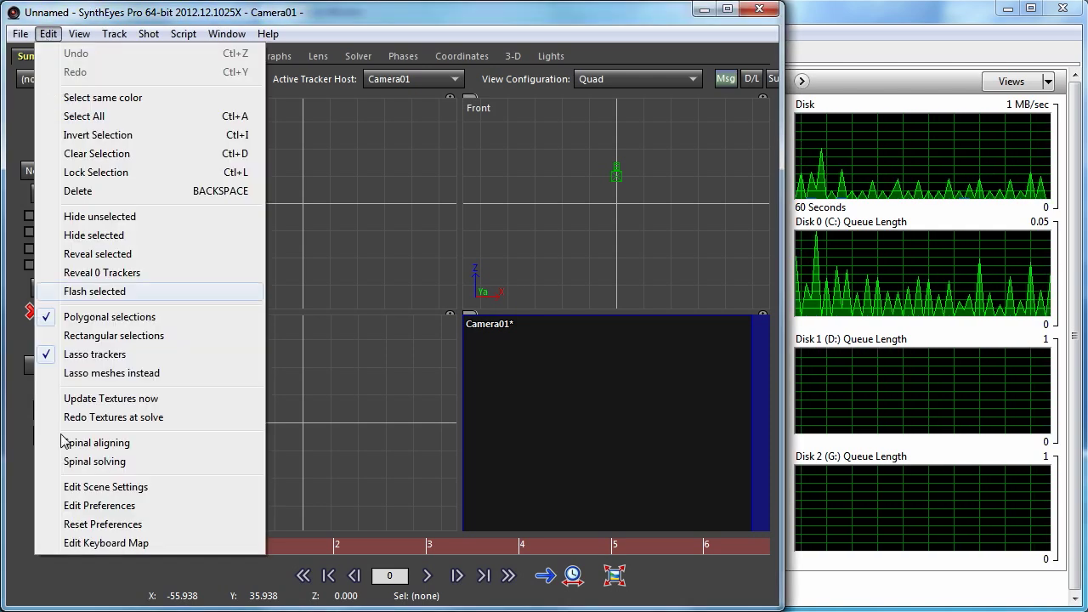
left_click(138, 504)
left_click_drag(503, 295, 440, 94)
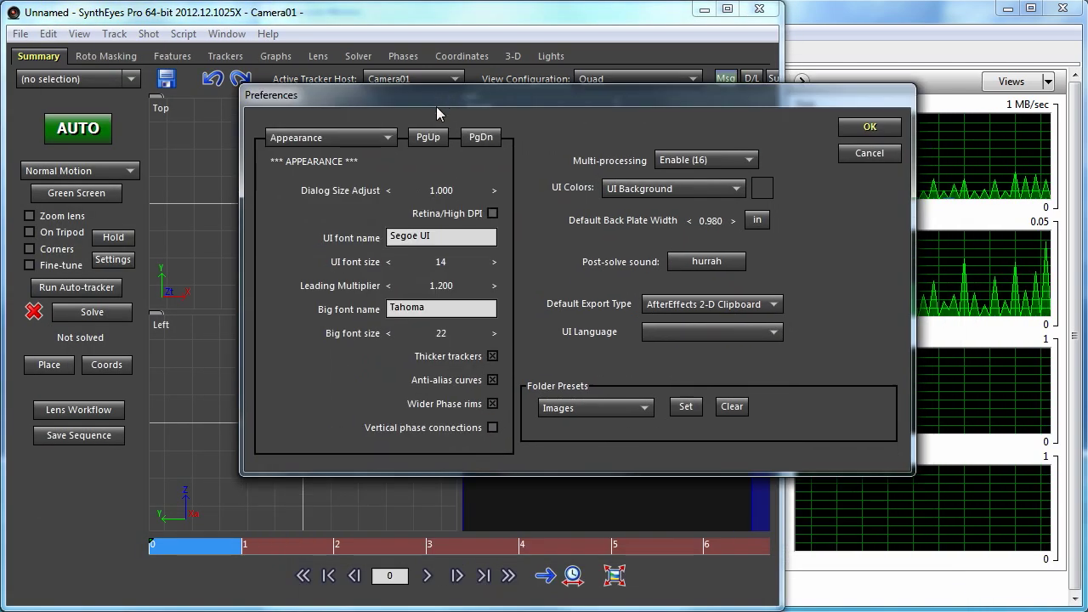
left_click(597, 406)
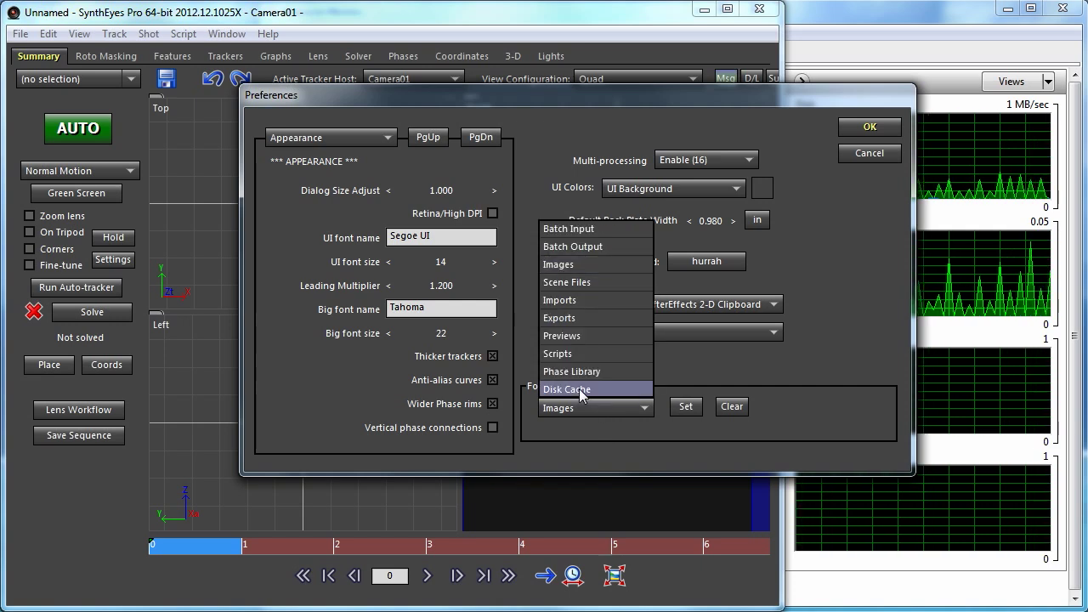
left_click(579, 388)
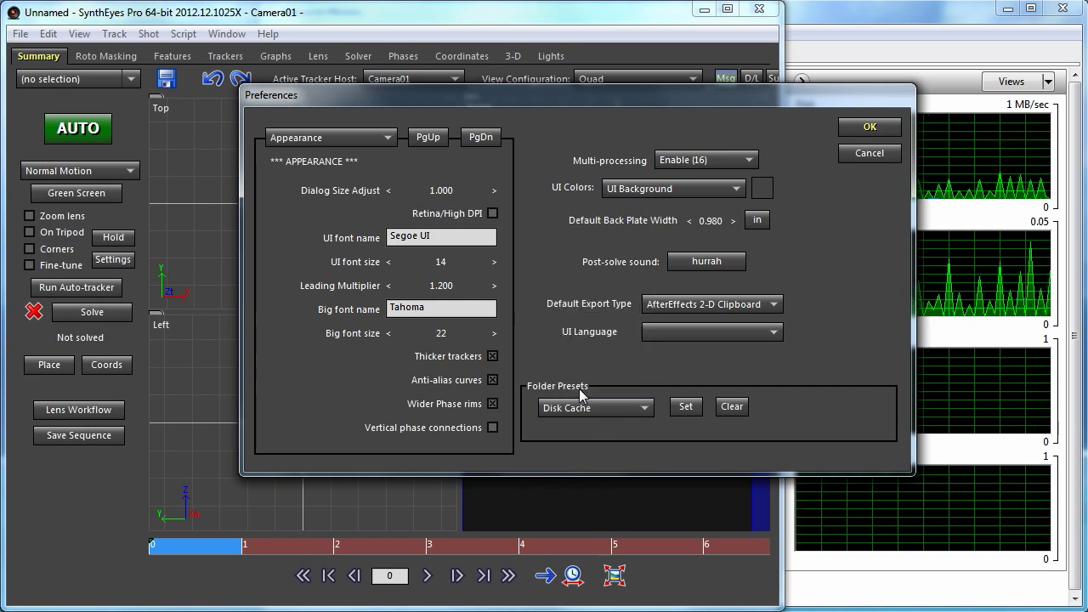
left_click(684, 406)
left_click_drag(643, 351, 482, 68)
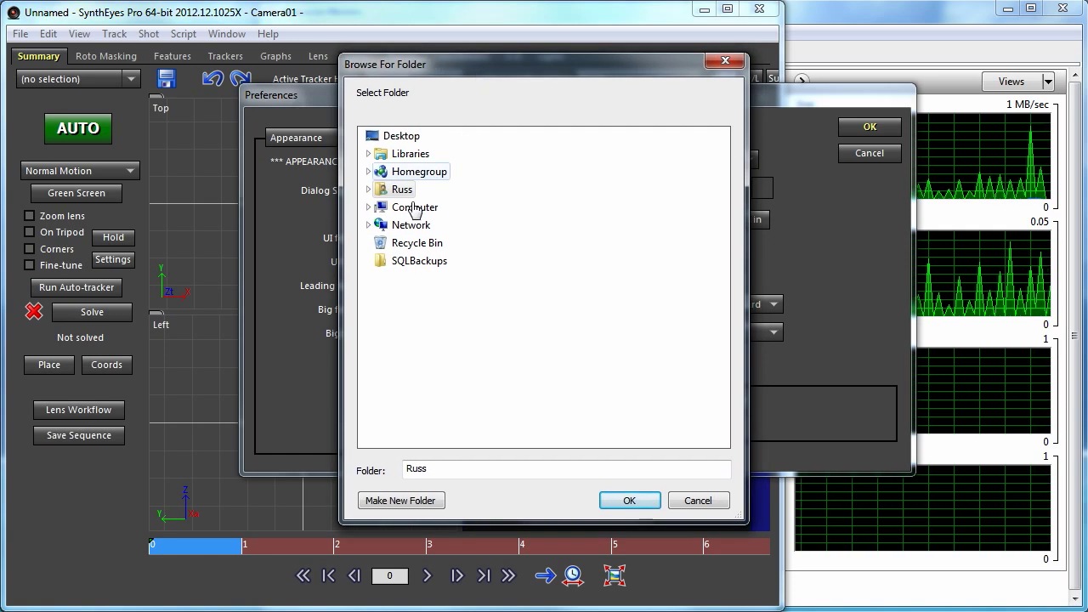
left_click(368, 190)
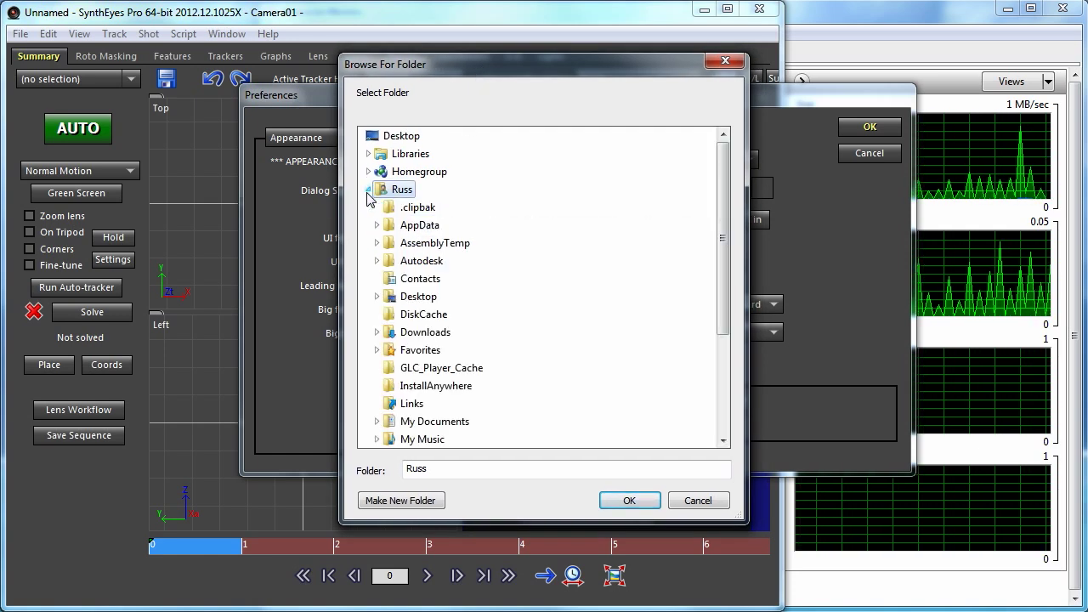
left_click(424, 314)
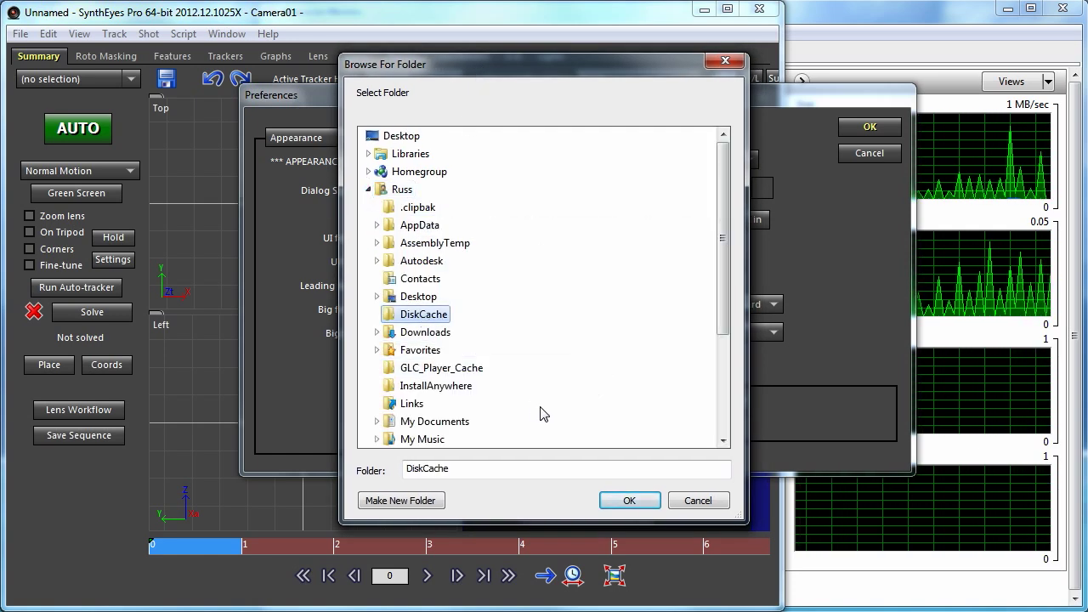
left_click(629, 501)
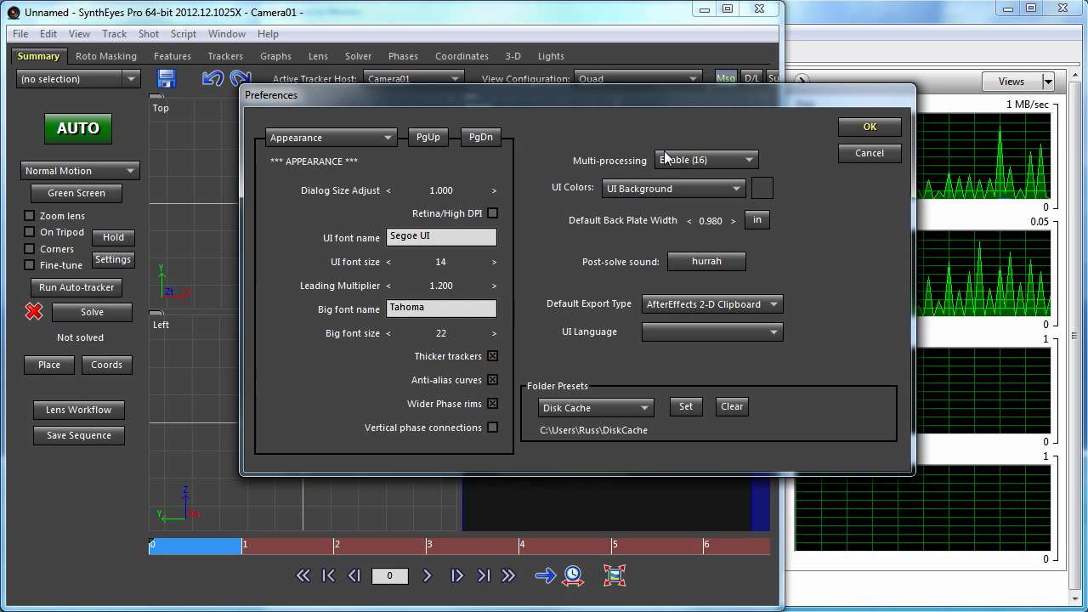
- Close Preferences with OK, keeping the DiskCache folder preset
left_click(858, 127)
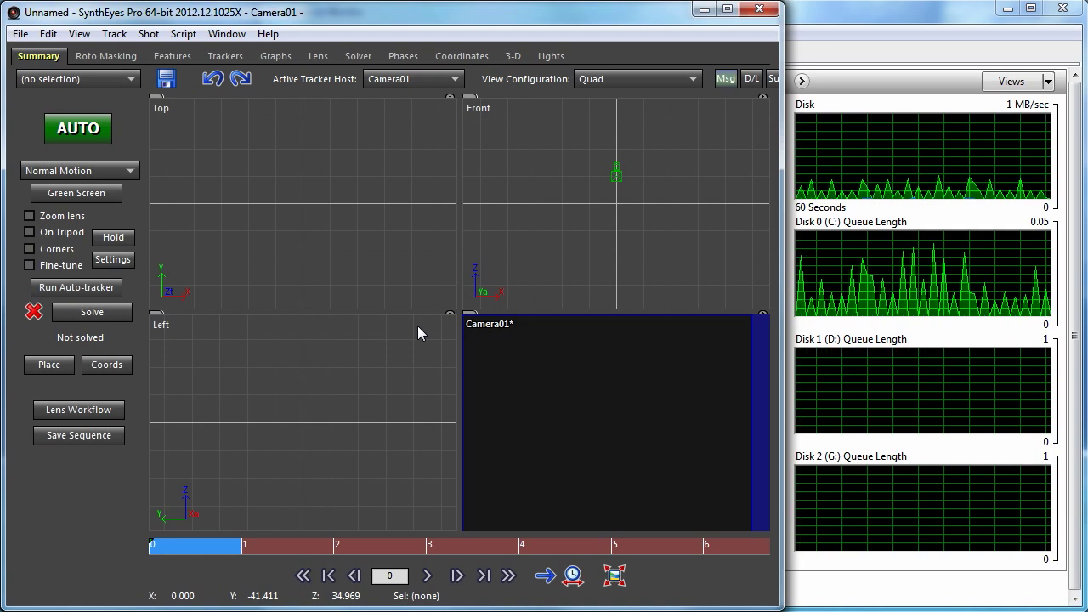
left_click(58, 38)
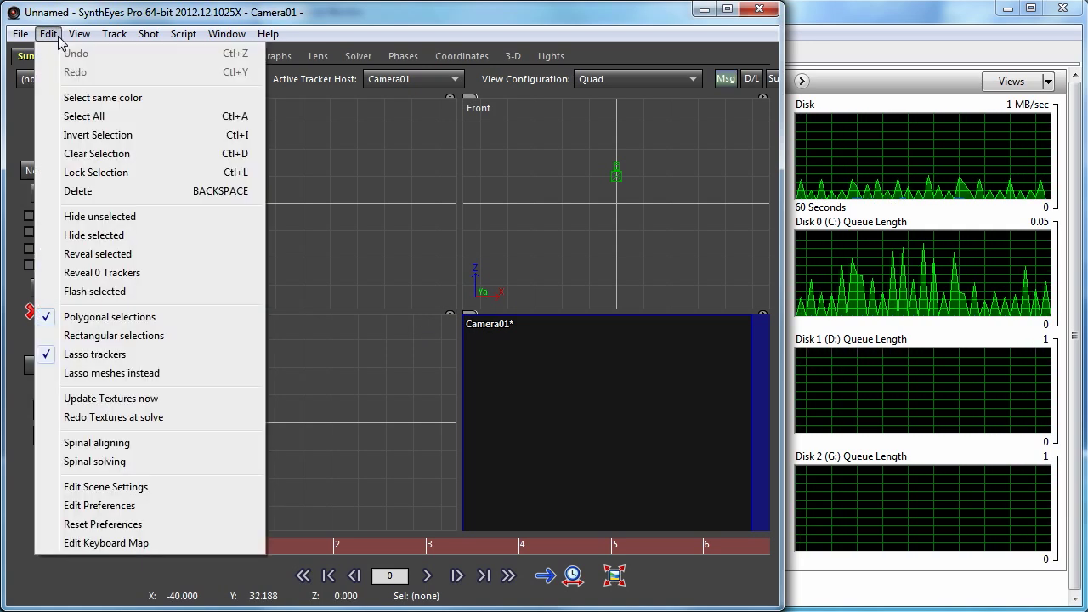
left_click(178, 513)
left_click(321, 136)
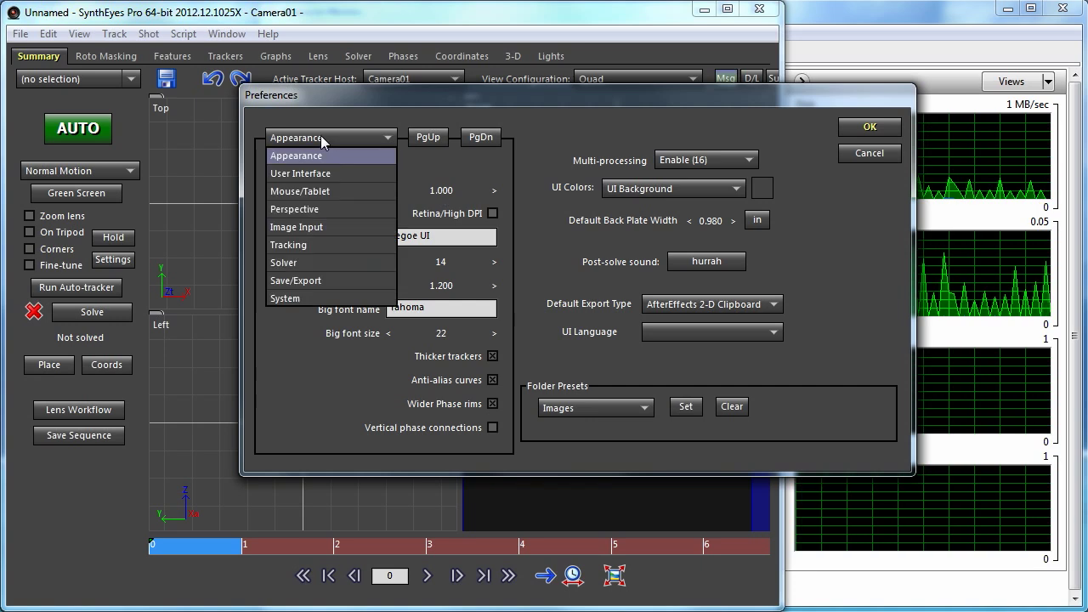
left_click(323, 229)
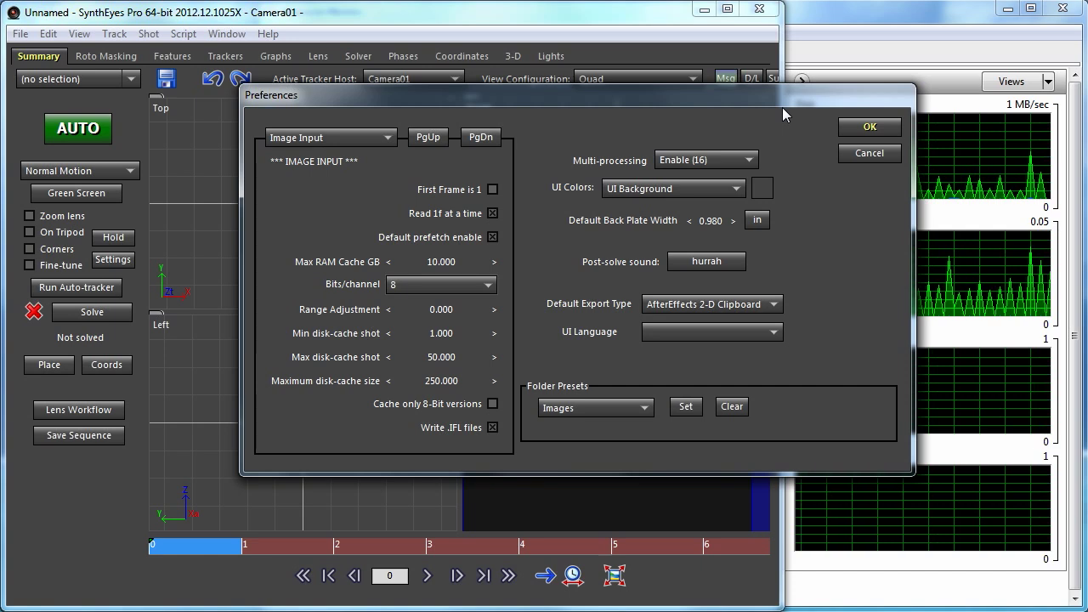
left_click(871, 129)
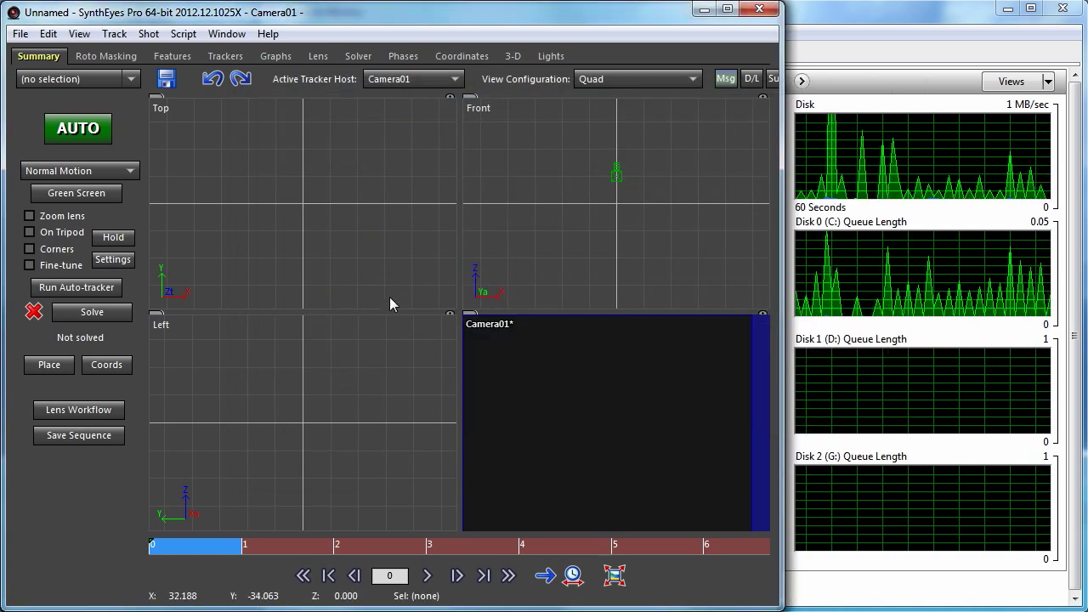
- Start a new scene with B017-C081.mov as the shot, with queue length set to 200 frames
left_click(19, 34)
left_click(43, 54)
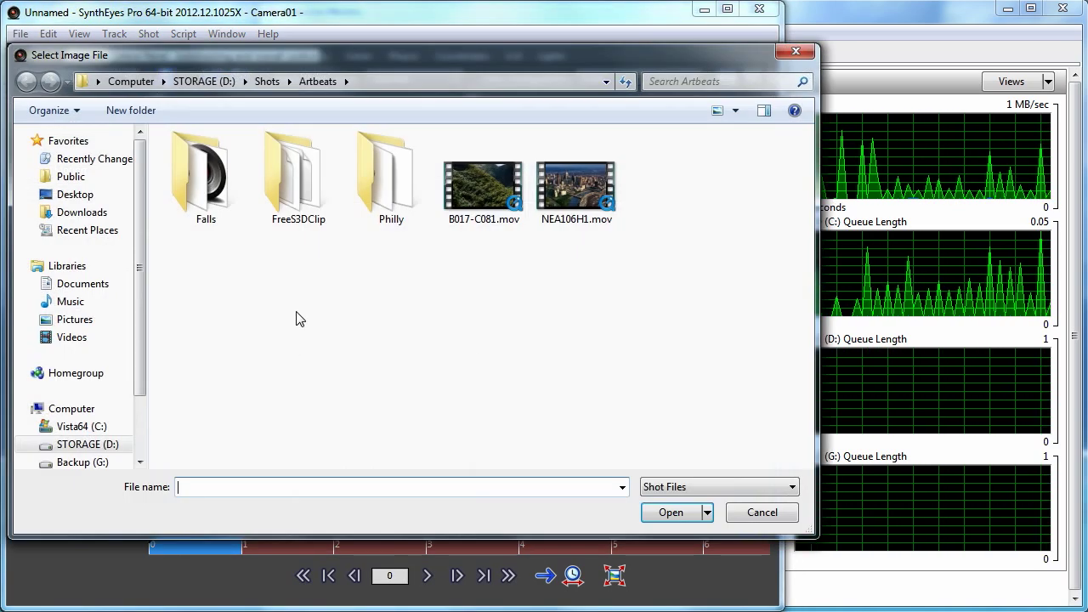
left_click(482, 195)
double_click(481, 188)
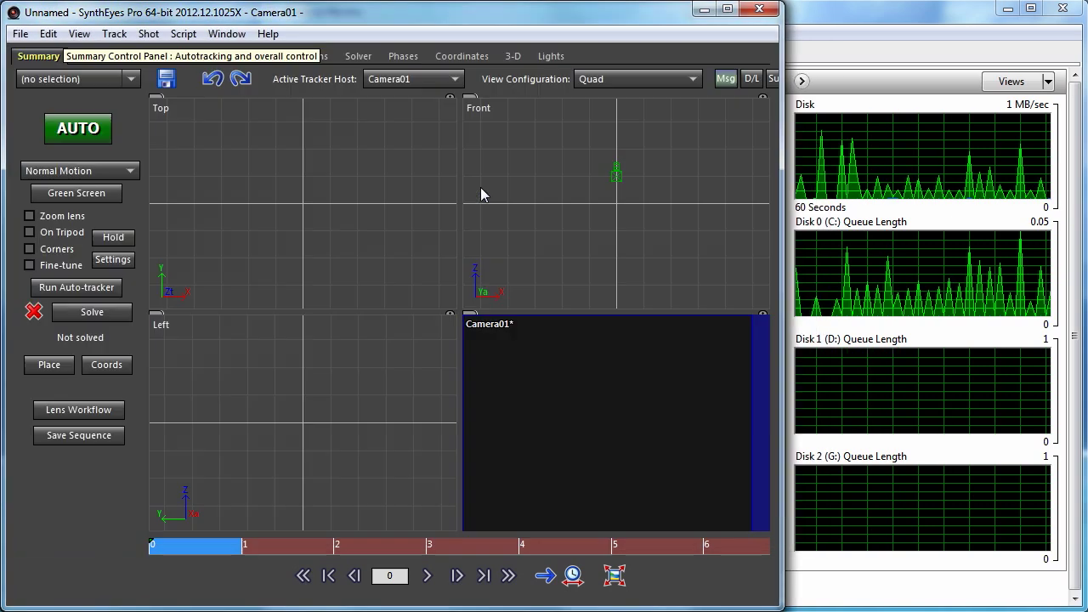
left_click_drag(586, 284, 508, 88)
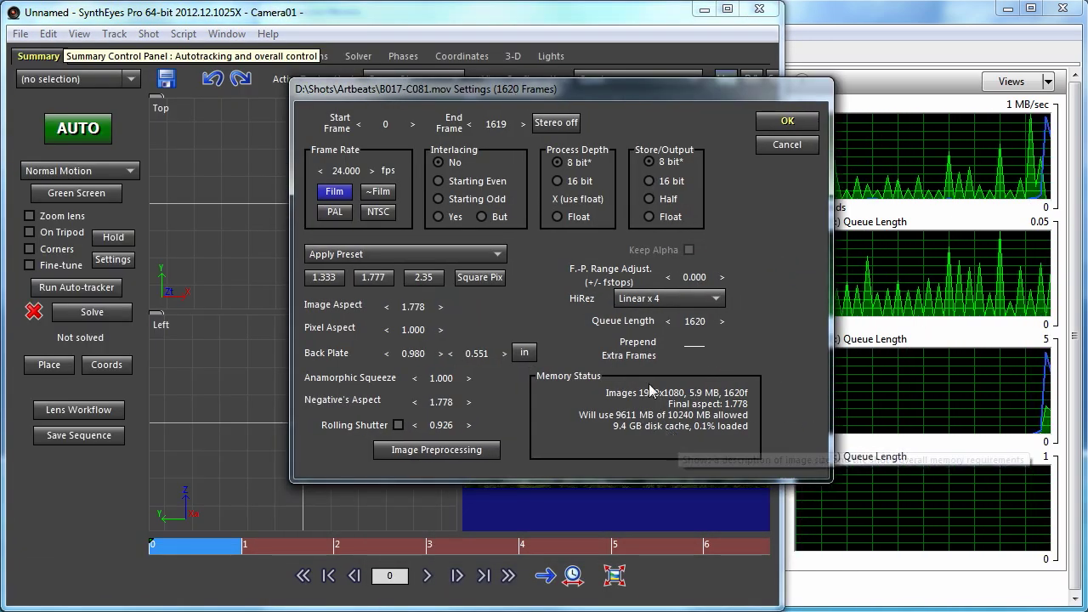
double_click(699, 323)
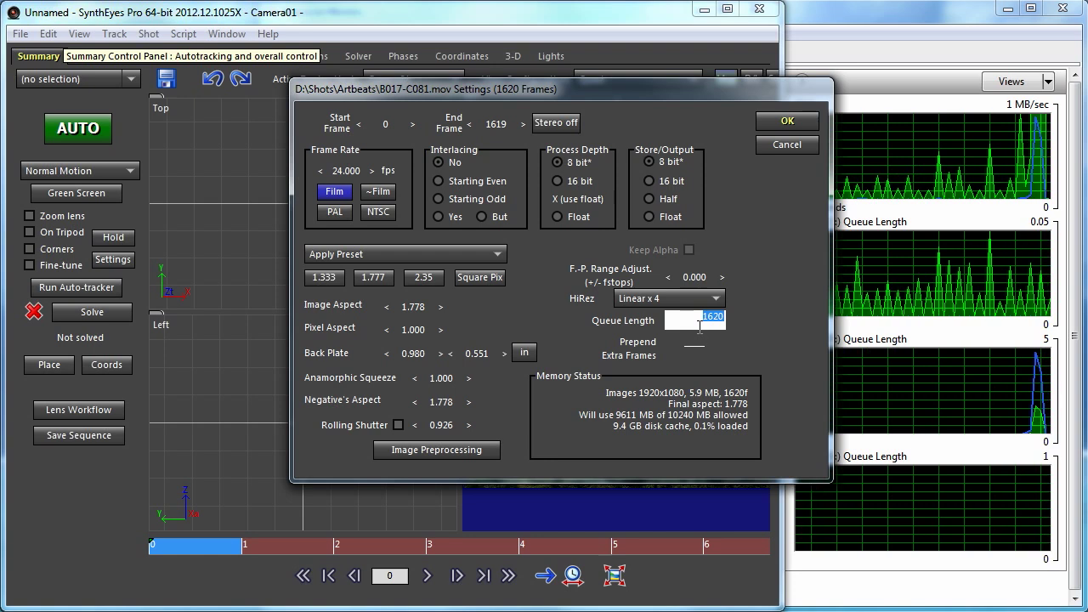
type("200")
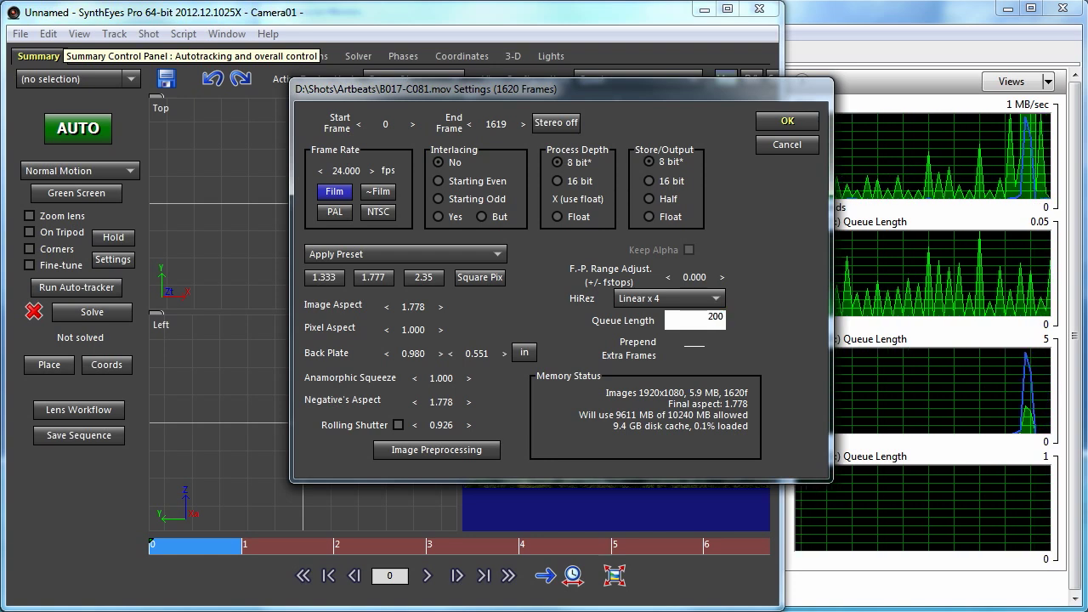
key("Return")
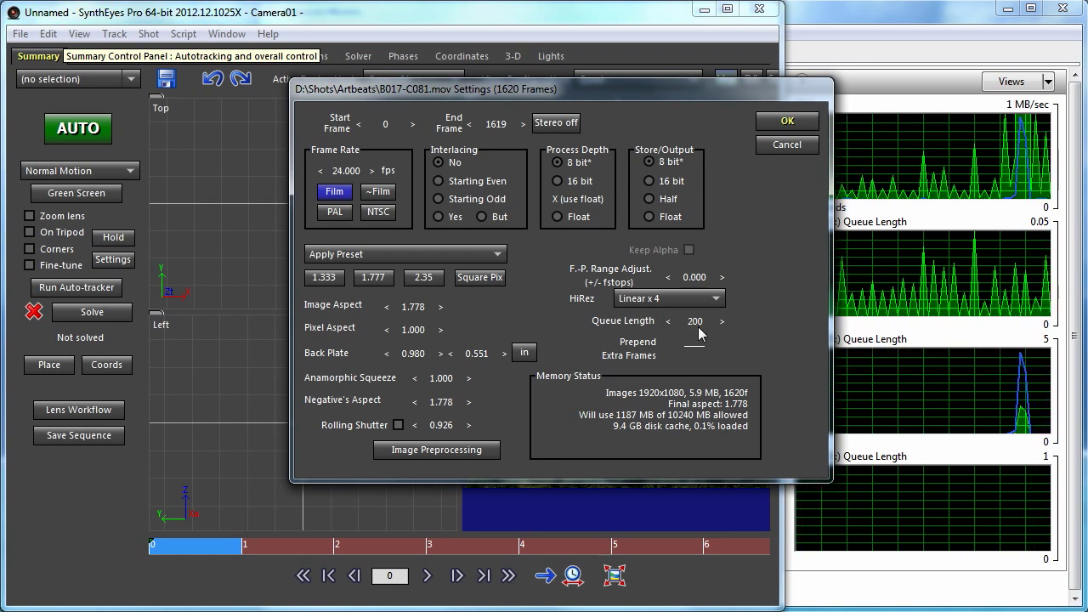
left_click(798, 125)
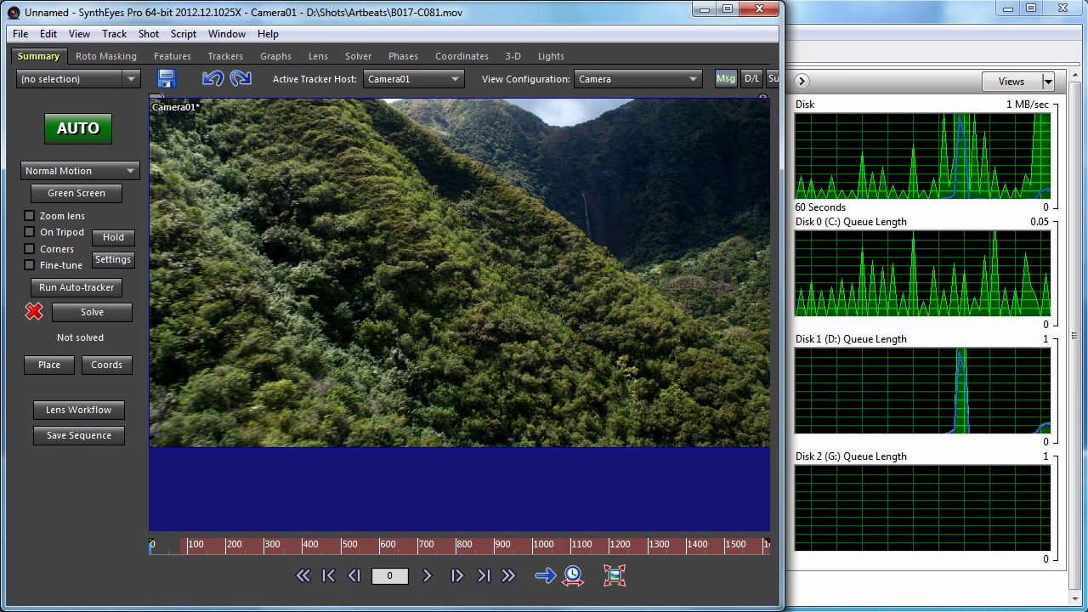
key("alt+Tab")
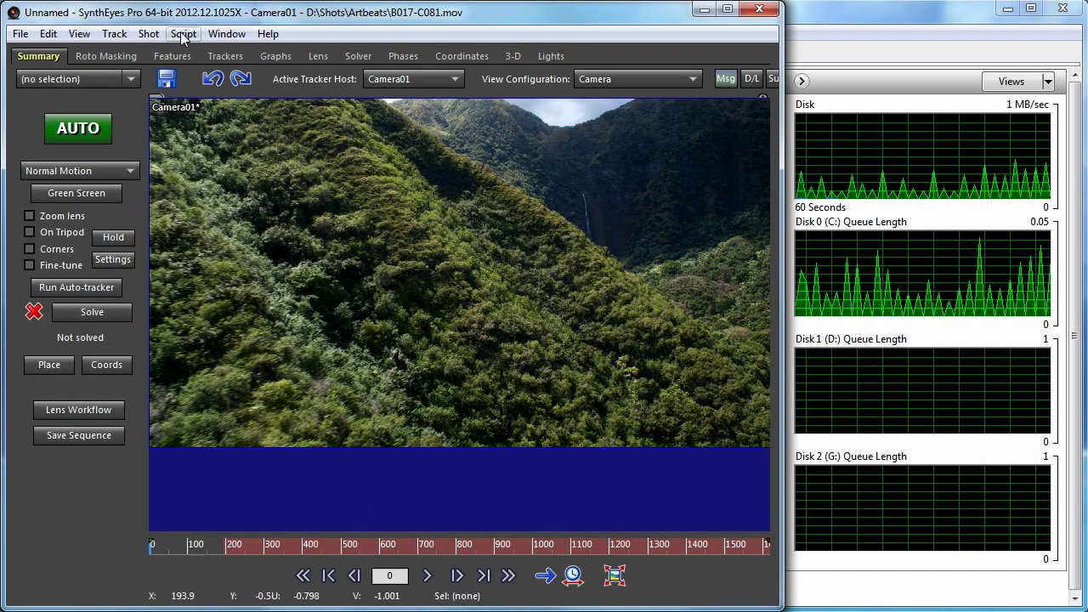
- Confirm the shot's 200-frame queue and 12.1% disk cache, then start playback
left_click(148, 34)
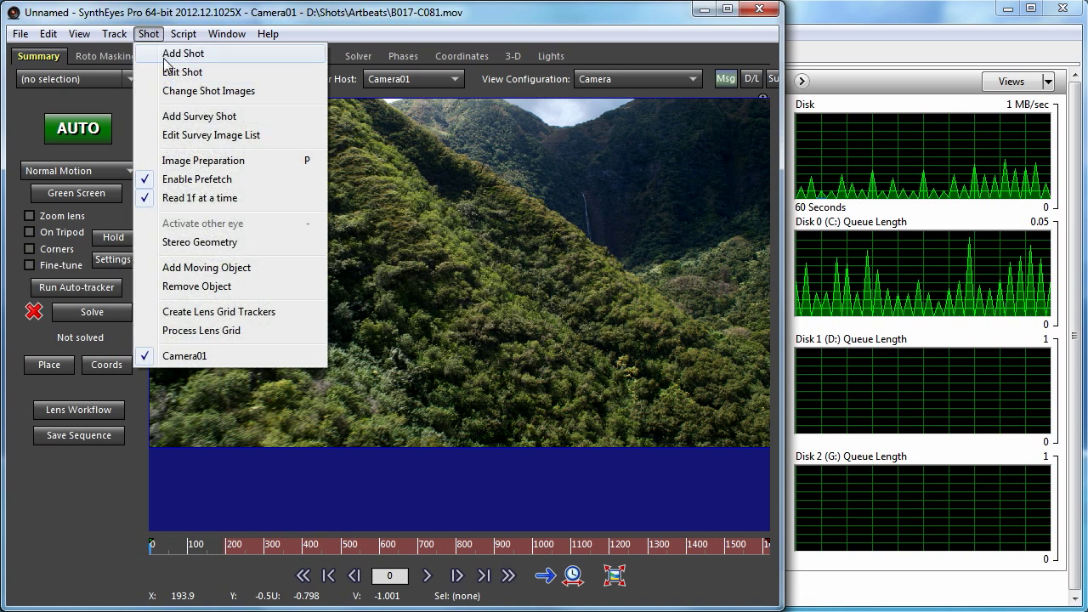
left_click(170, 73)
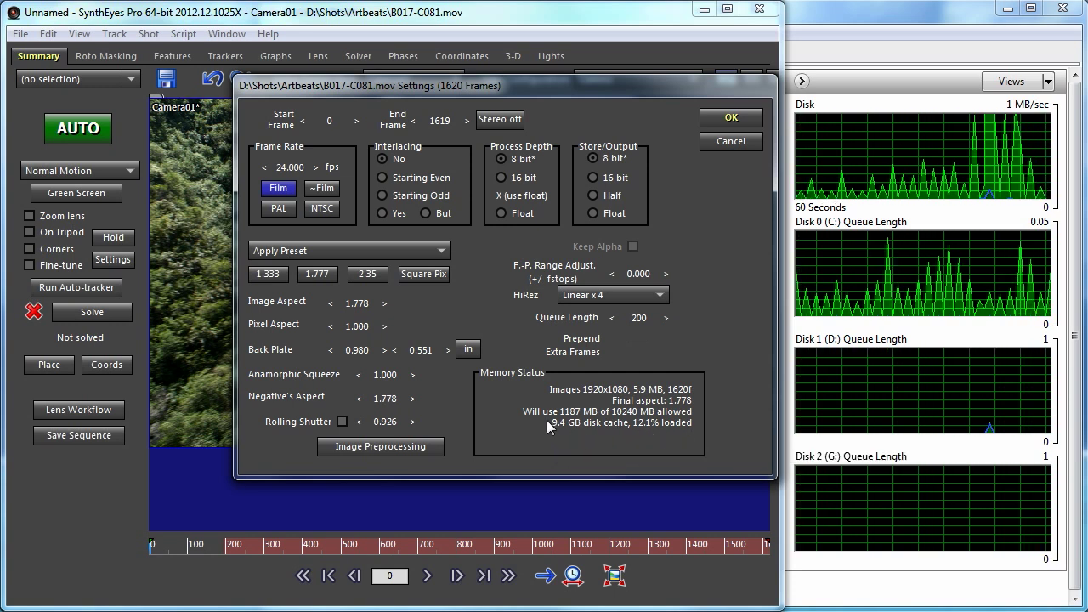
left_click(721, 118)
left_click(427, 575)
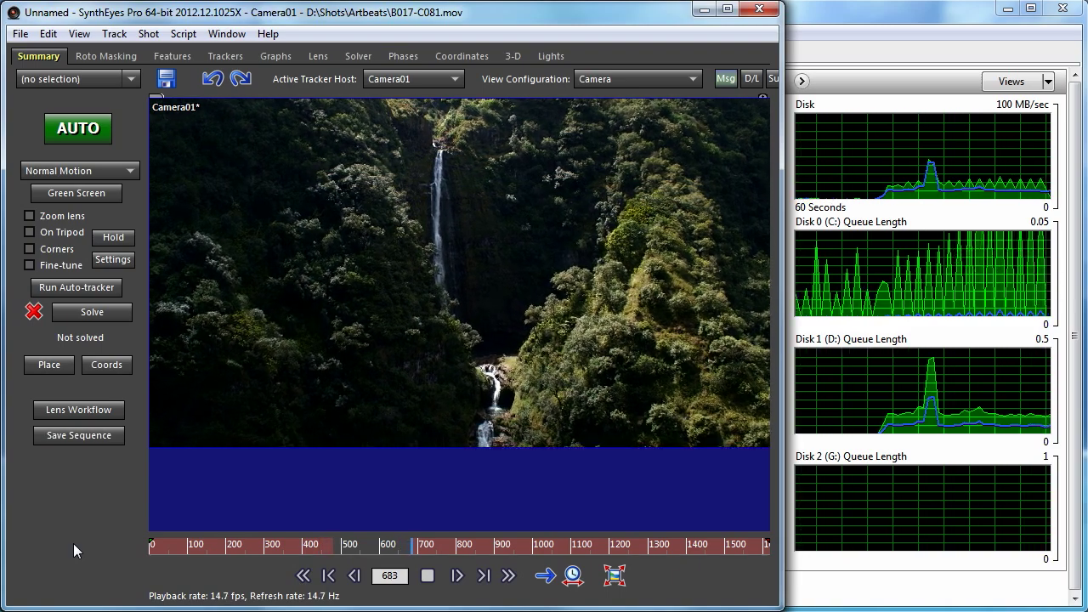
- Open the Shot menu while the waterfall clip keeps playing
left_click(138, 38)
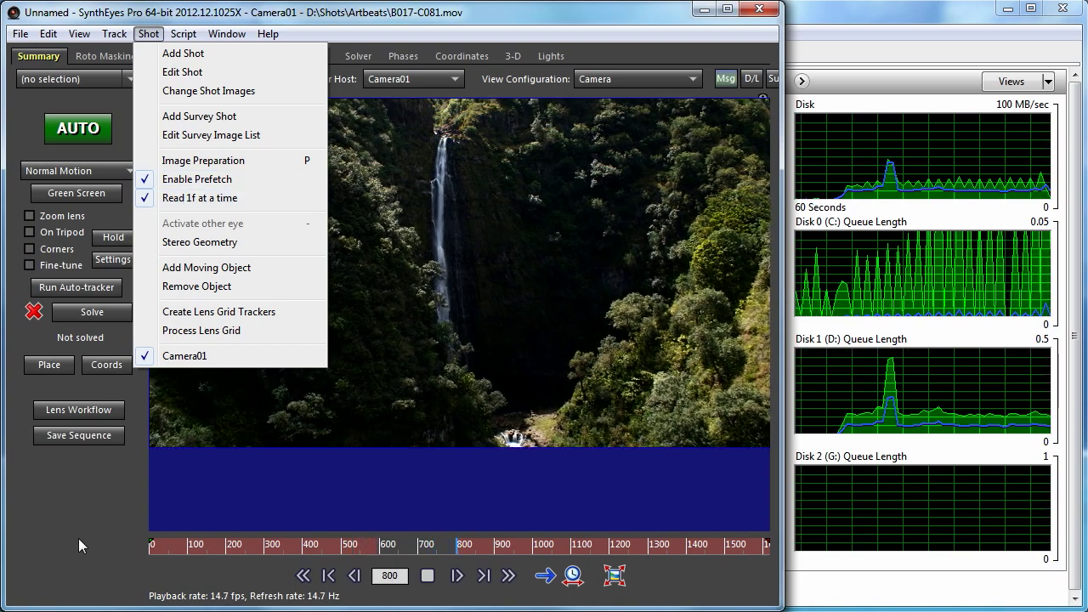
- Dismiss the Shot menu and bring Resource Monitor forward during playback
left_click(78, 538)
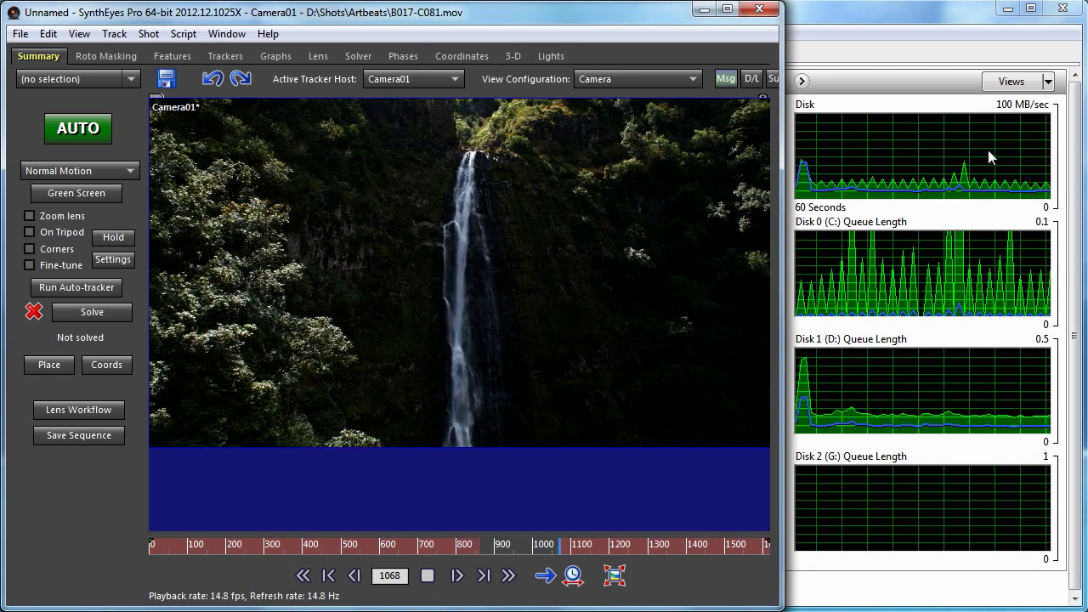
left_click(905, 16)
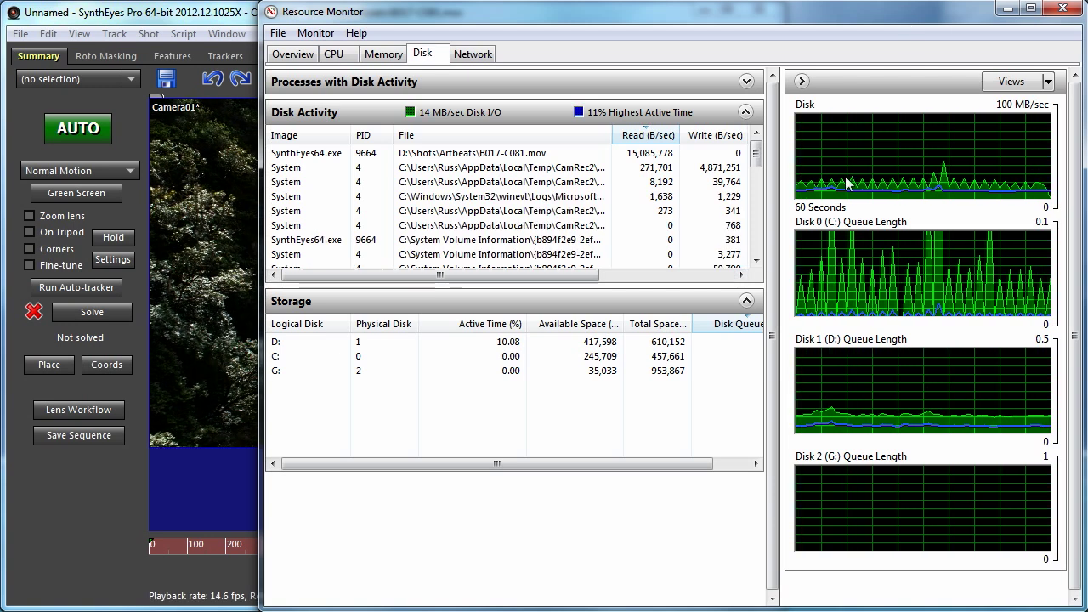
- Sort disk activity by write rate, then by read rate, and return to SynthEyes playback
left_click(721, 136)
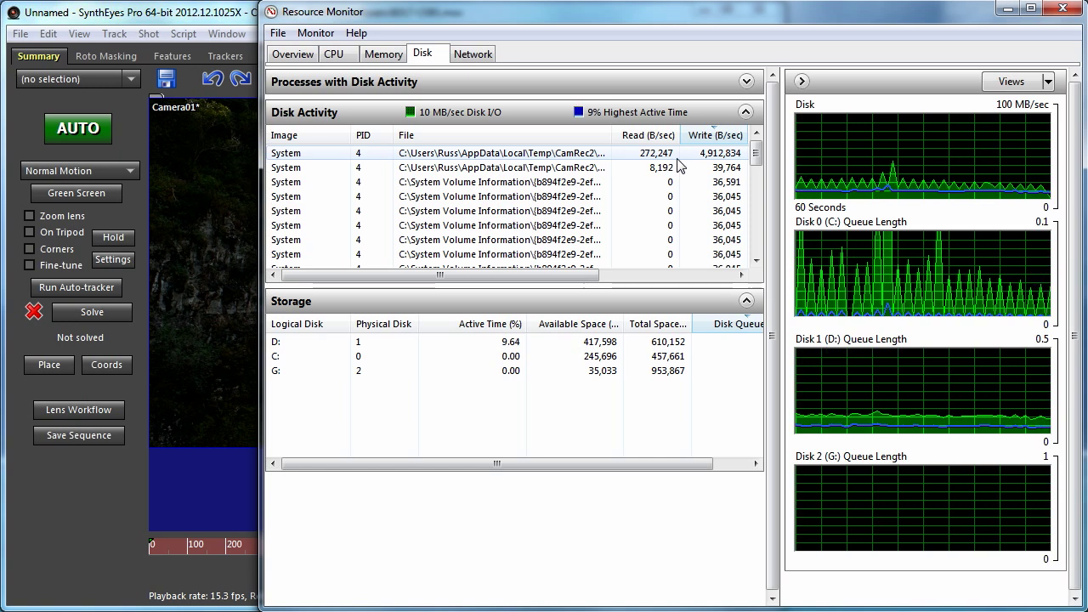
left_click(643, 140)
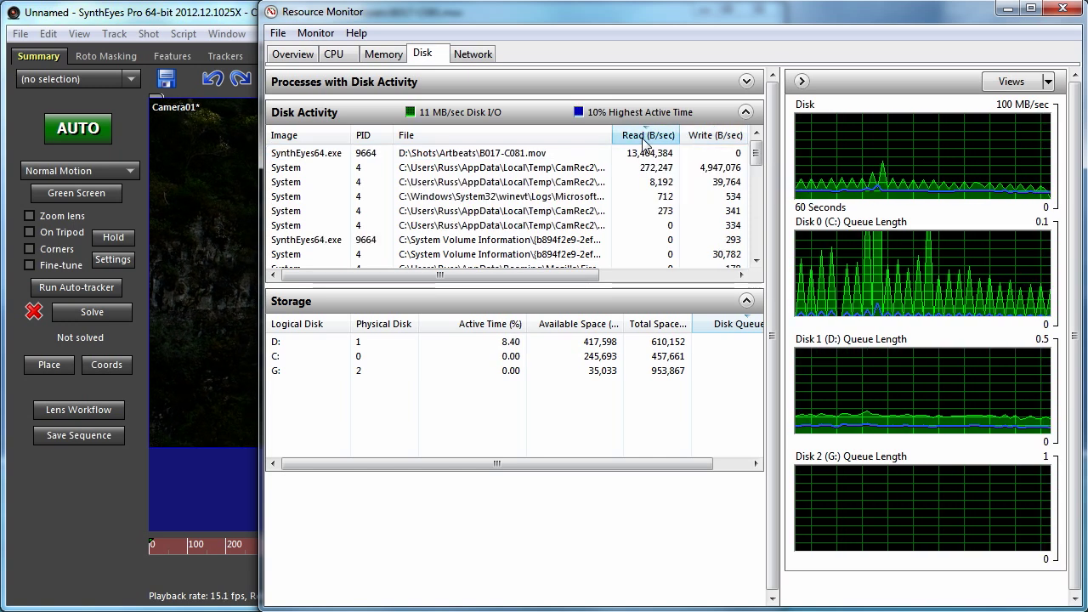
left_click(206, 25)
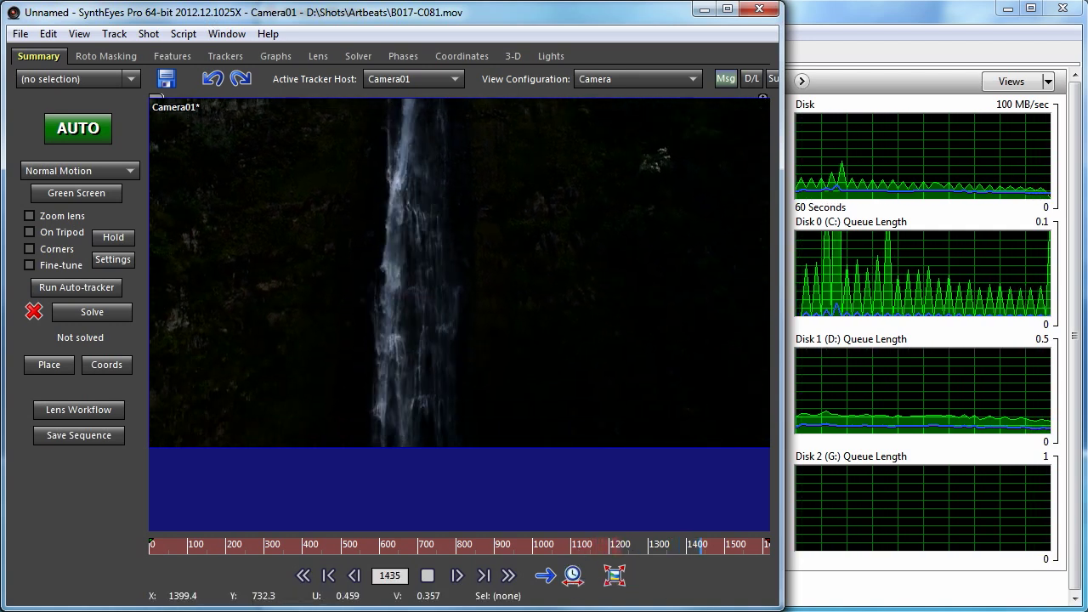
- Show the DiskCache folder holding B017-C081.baff, then reposition Task Manager's performance view
key("alt+Tab")
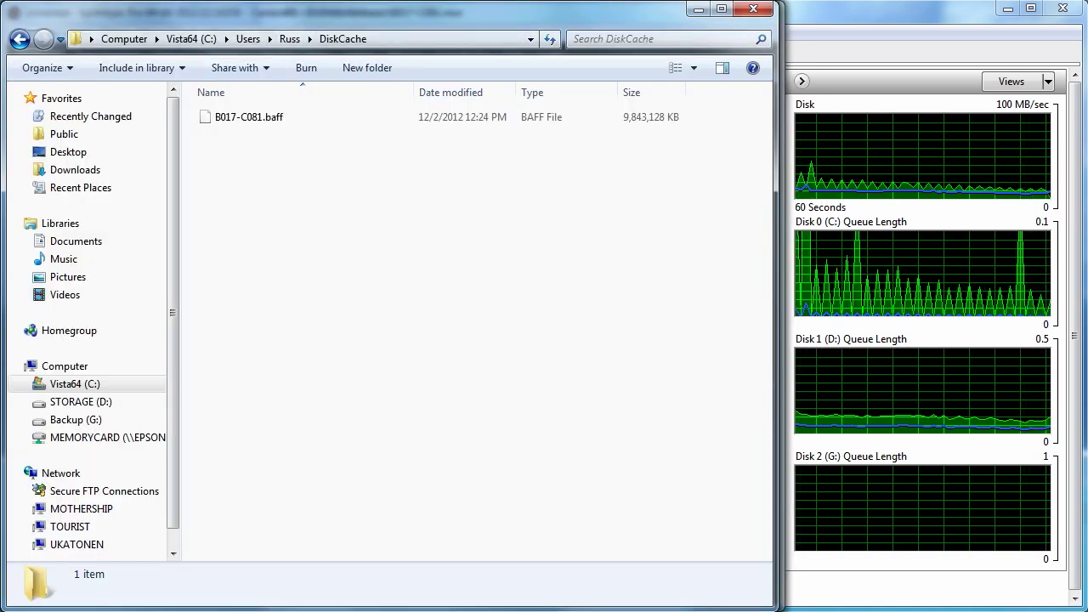
key("alt+Tab")
key("alt+Tab")
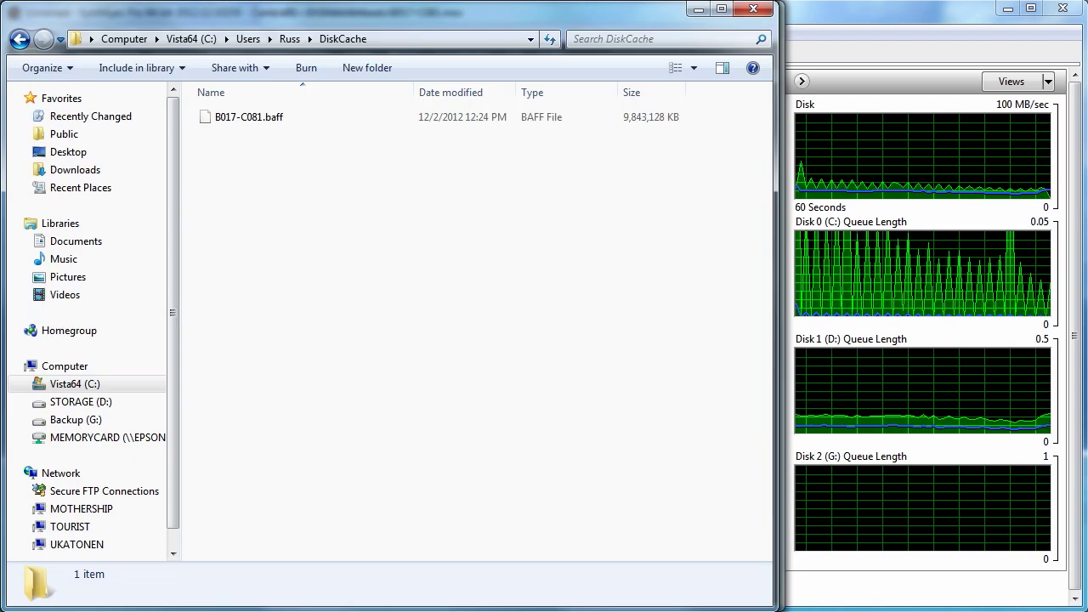
key("alt+Tab")
left_click_drag(213, 470, 439, 43)
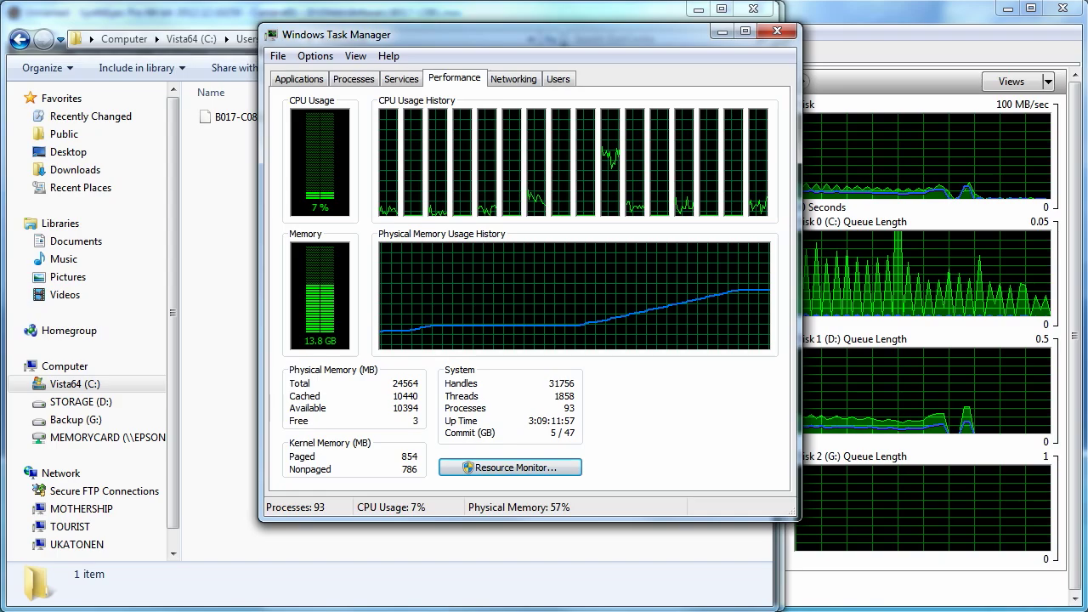
- Return to SynthEyes to watch the clip play at about 197 fps
key("alt+Tab")
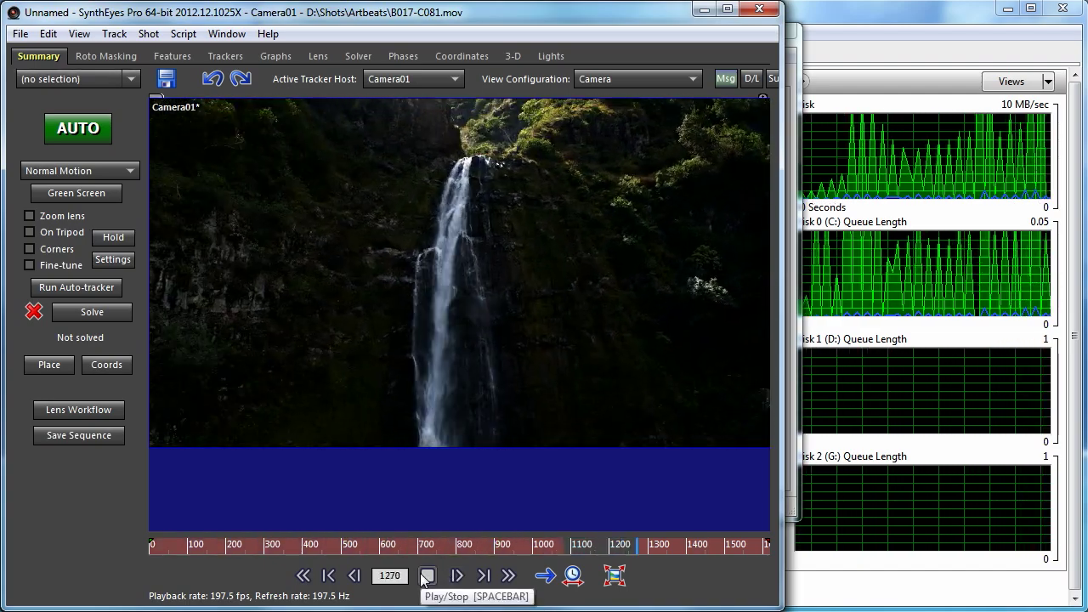
- Stop playback at frame 1588 and launch Resource Monitor from Task Manager
left_click(428, 577)
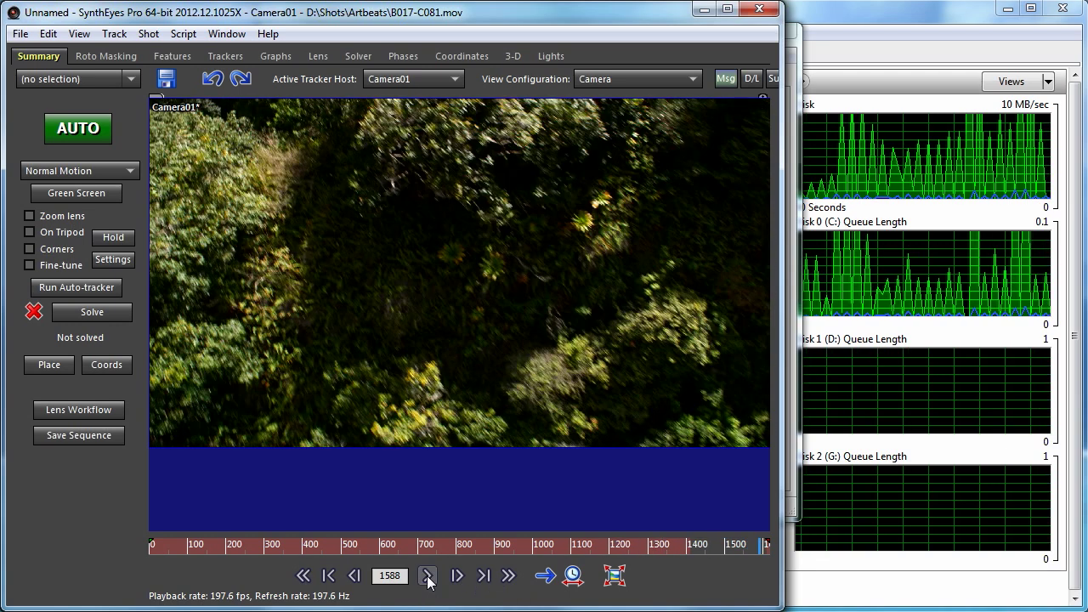
left_click(797, 64)
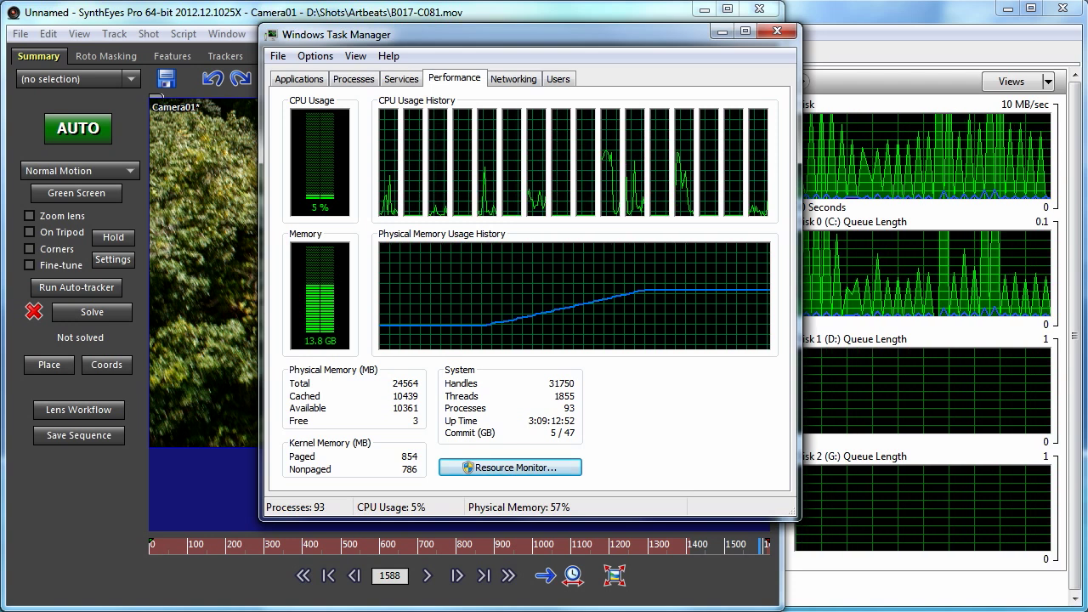
left_click(510, 466)
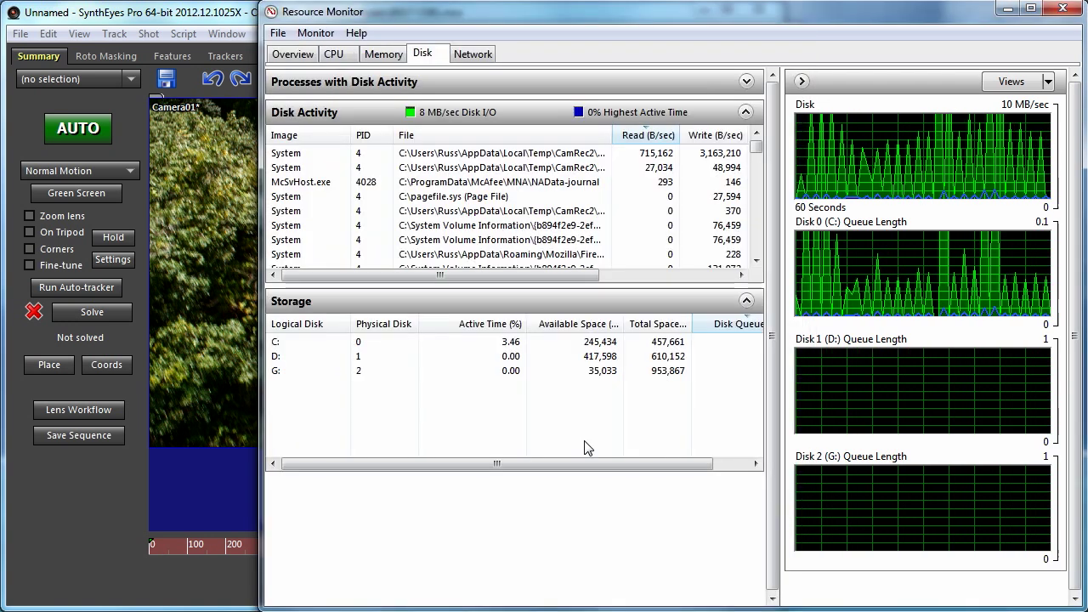
- Sort Resource Monitor's disk activity by Write (B/sec), then return to SynthEyes and close it
left_click(716, 136)
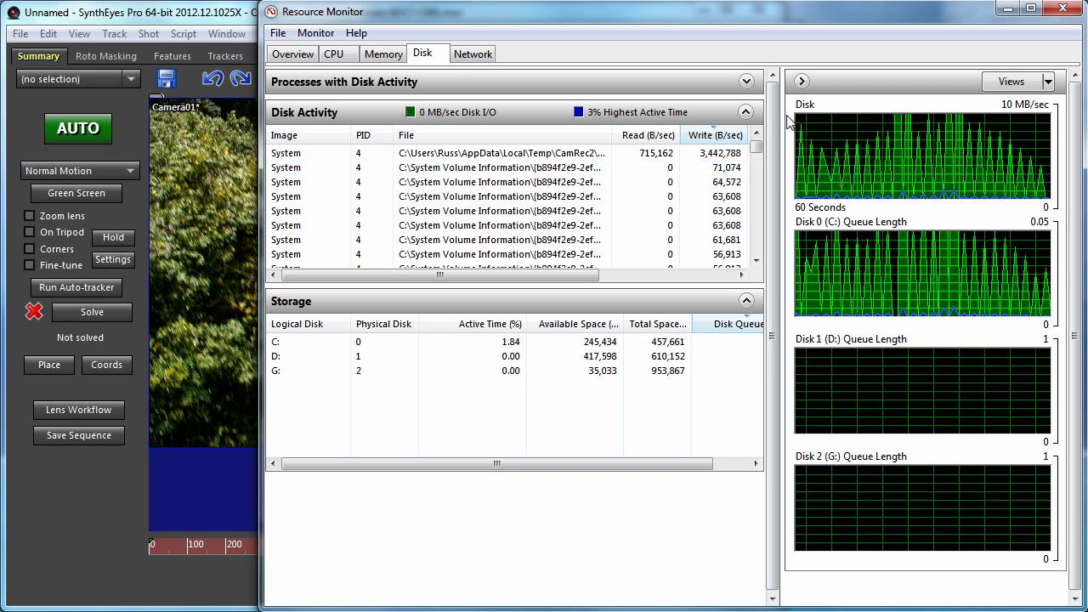
left_click(148, 13)
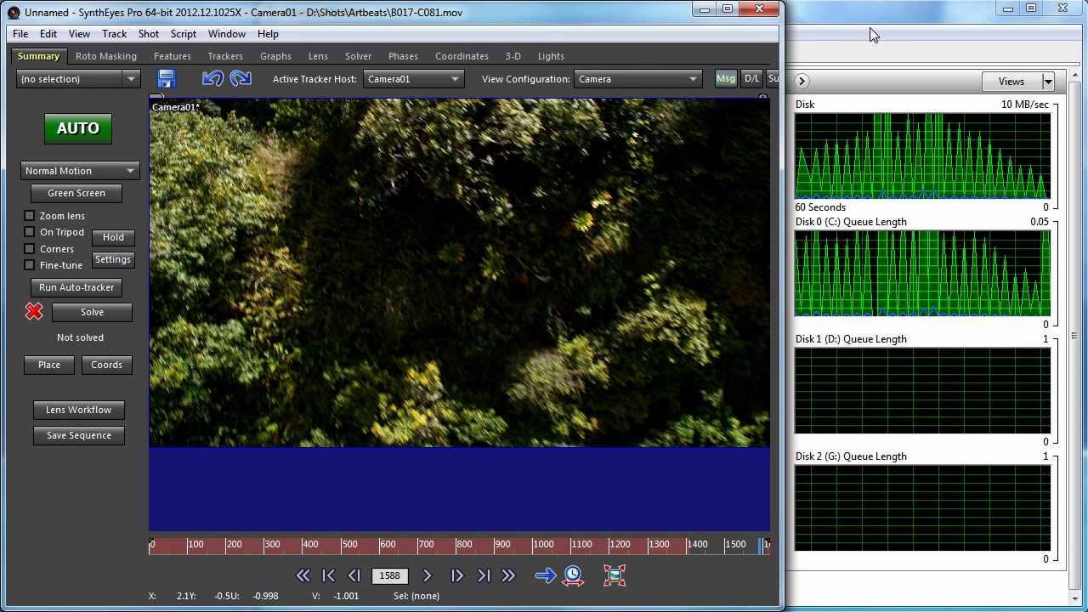
left_click(848, 17)
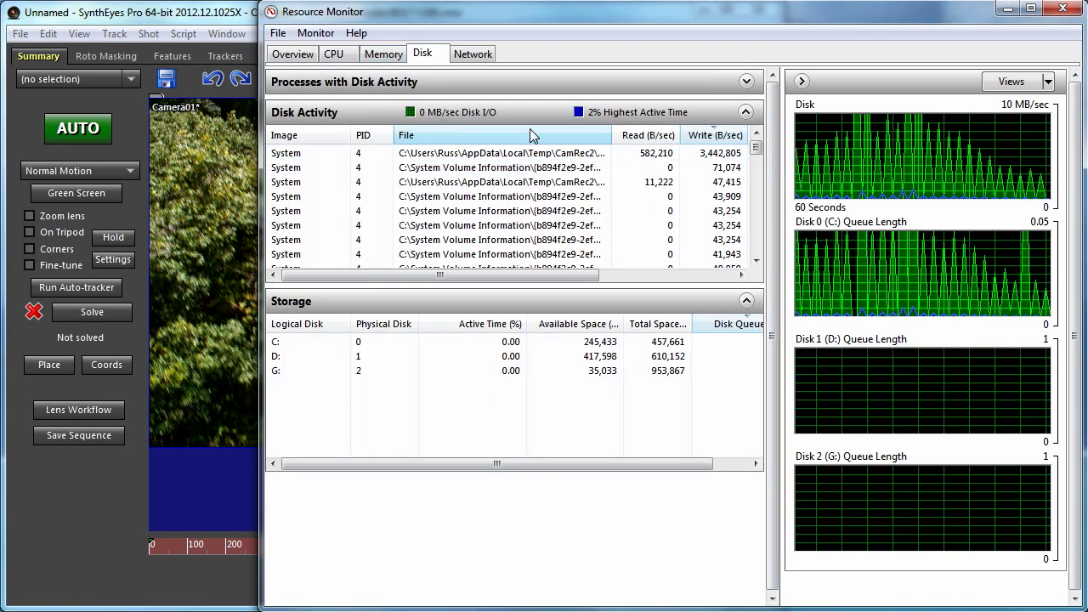
left_click(184, 24)
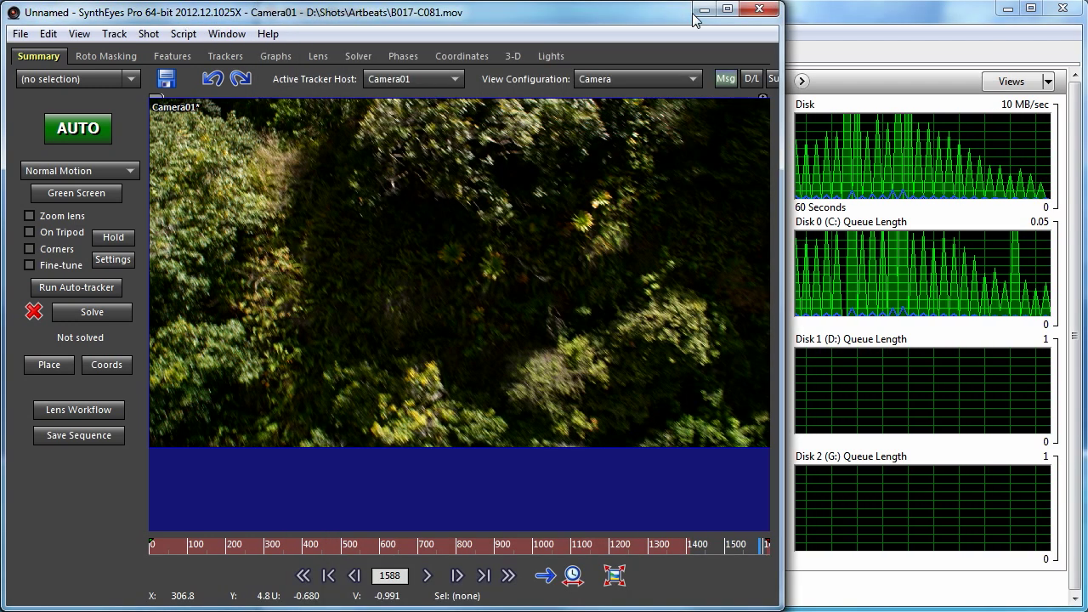
left_click(759, 10)
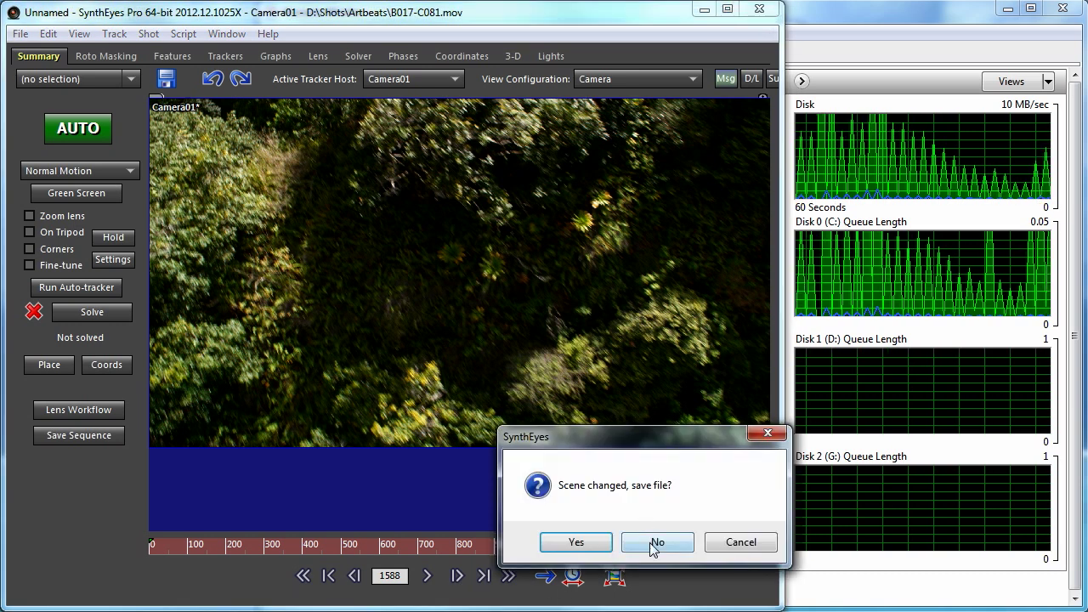
- Discard the scene changes, relaunch SynthEyes into an empty Camera01 scene, and show the Script menu
left_click(653, 545)
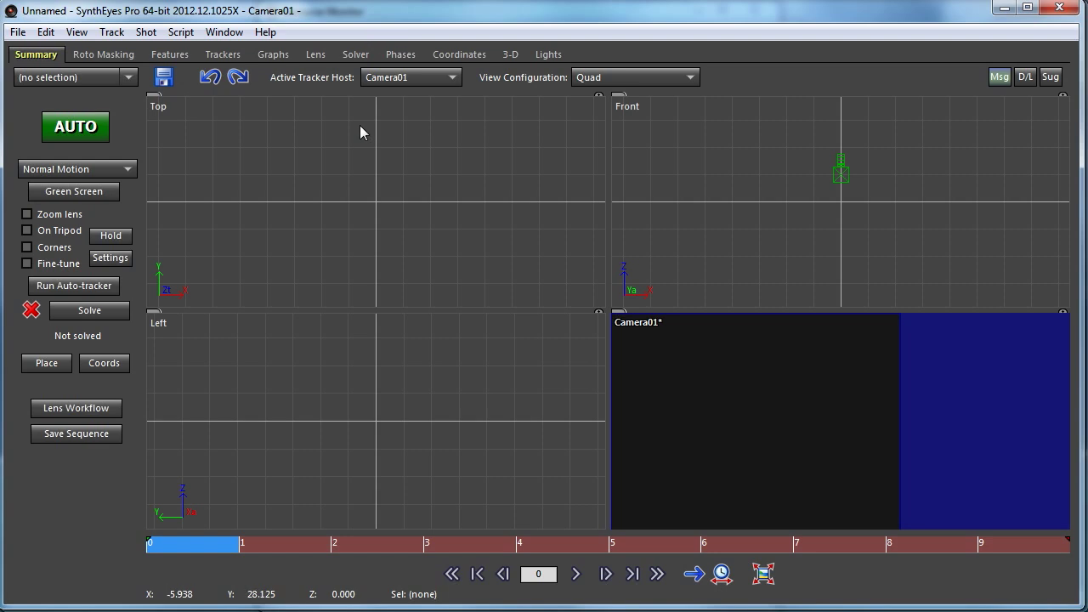
left_click(182, 32)
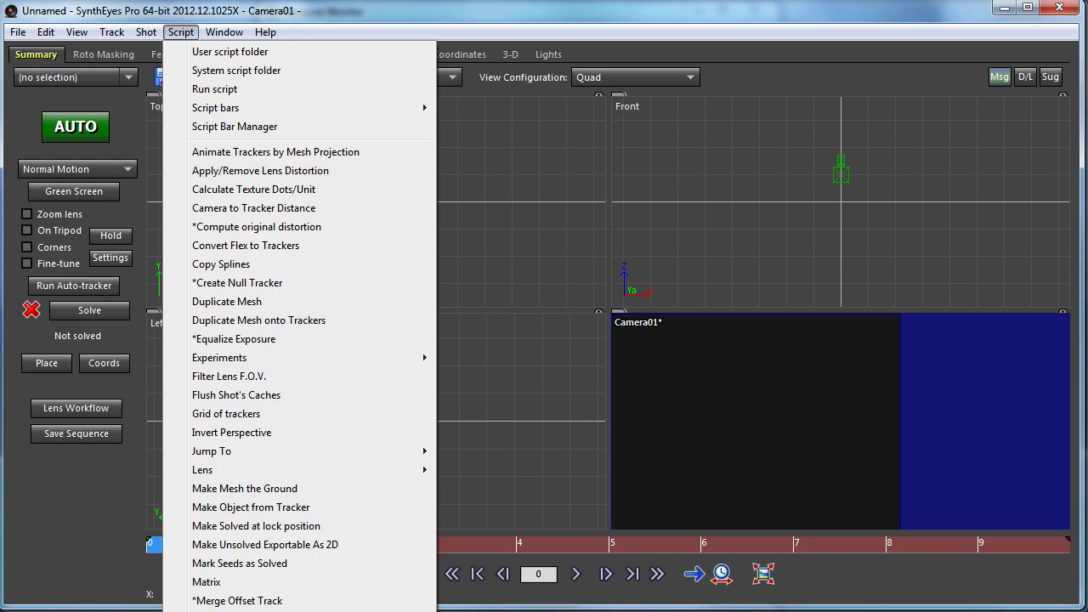
- Dismiss the script list and switch to Resource Monitor showing B017-C081.baff written at ~85 MB/sec
left_click_drag(892, 14, 895, 15)
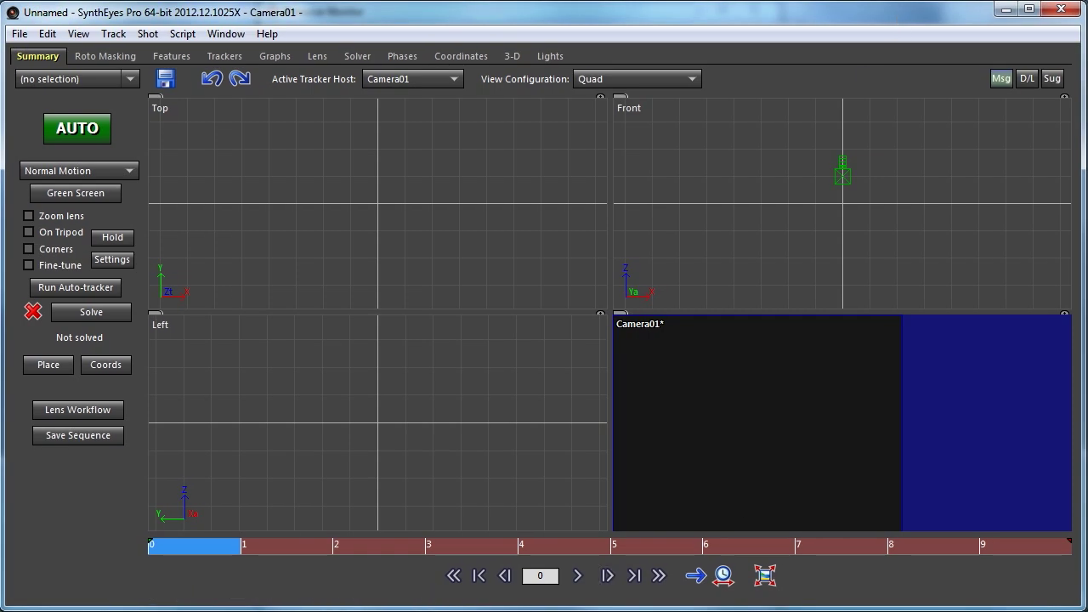
key("alt+Tab")
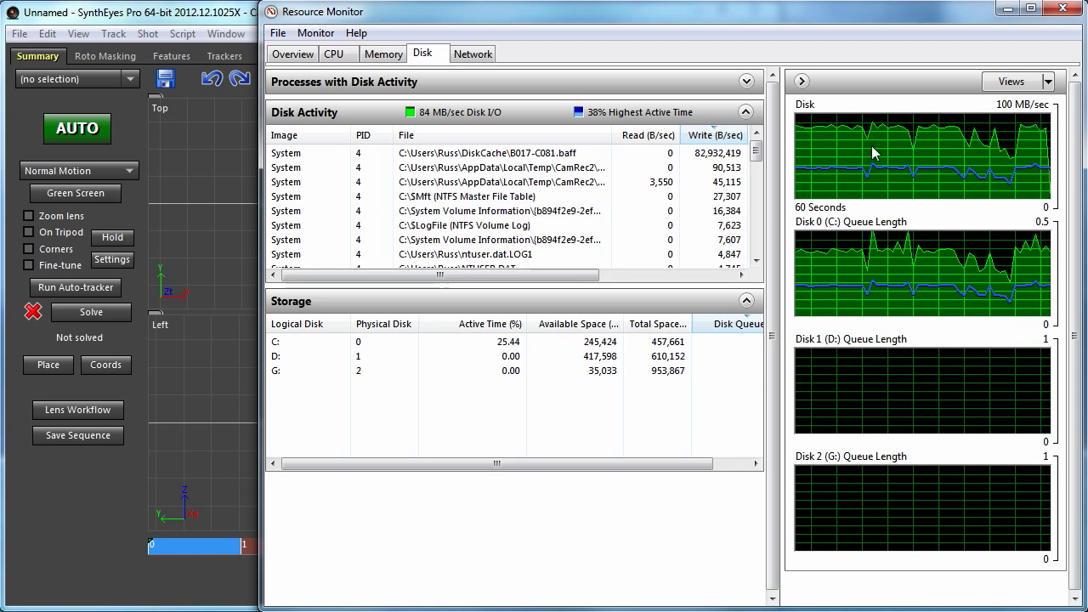
- Bring the empty SynthEyes scene back in front of Resource Monitor's disk graphs
left_click(169, 23)
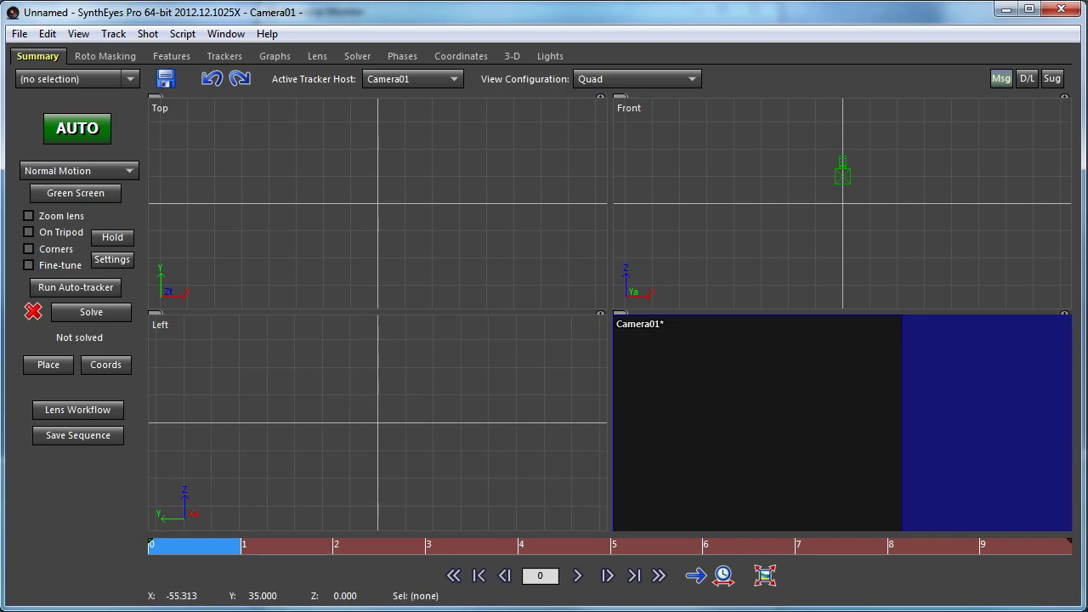
- Open B017-C081.mov as a 1620-frame, 24 fps shot and narrow the window beside Resource Monitor
left_click(19, 34)
left_click(42, 74)
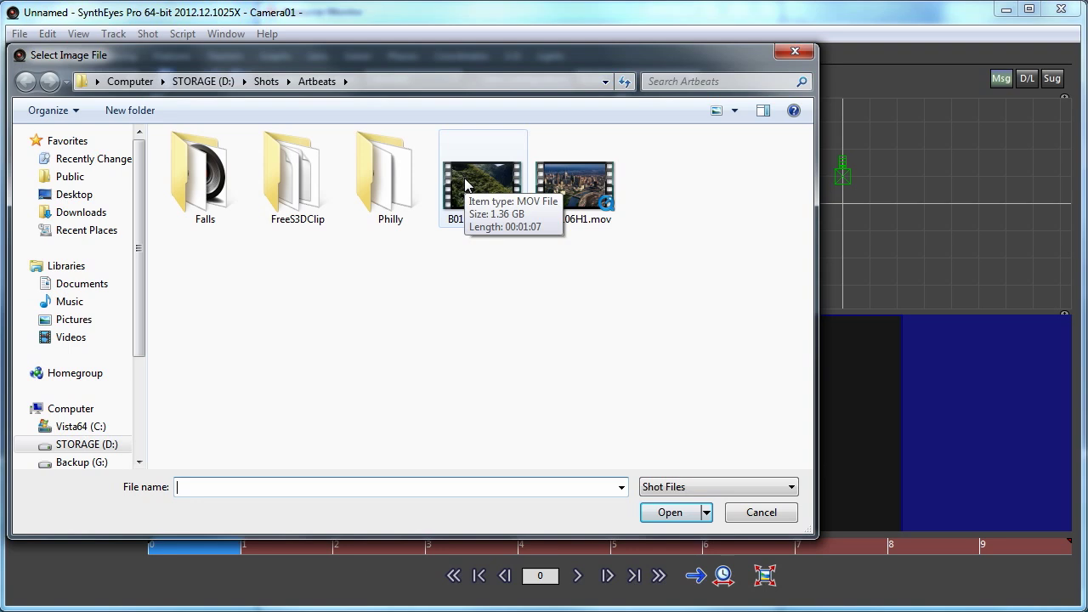
left_click(464, 184)
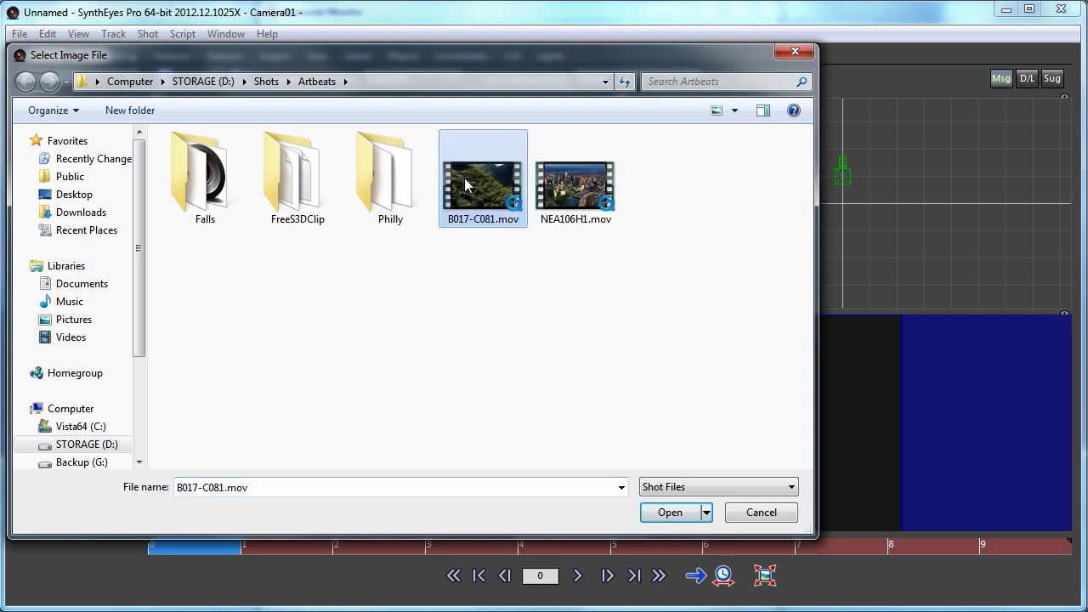
key("Return")
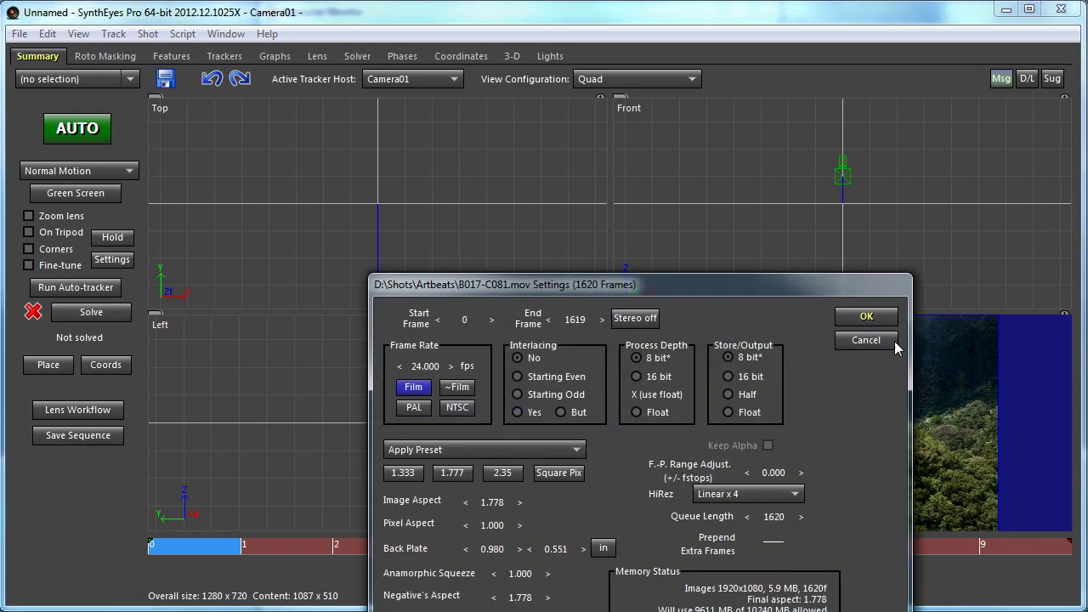
left_click(853, 320)
left_click_drag(1083, 293, 780, 250)
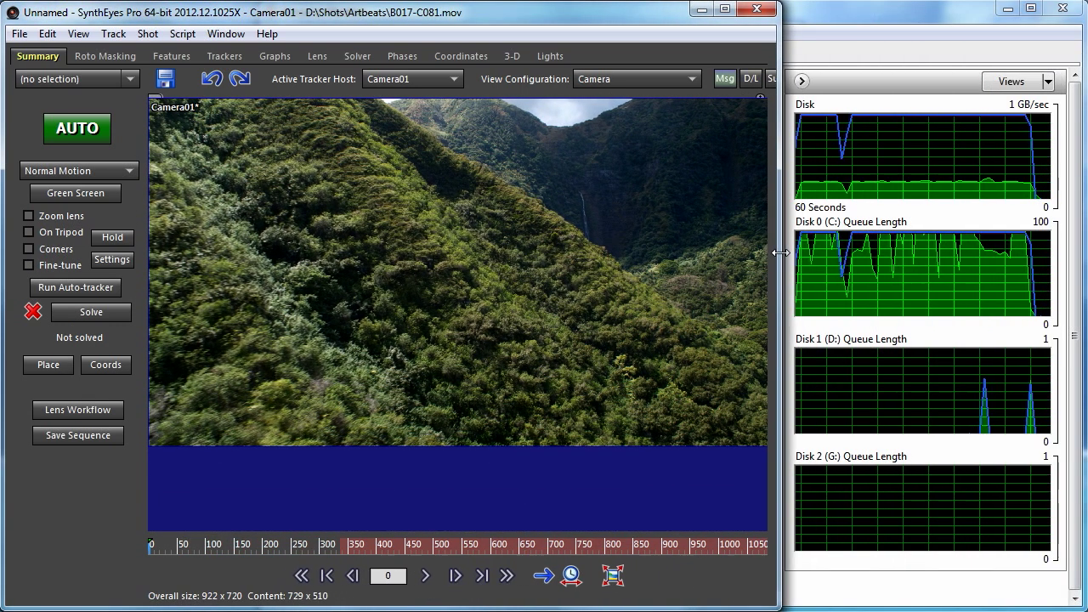
- Scrub and play through the 1620-frame waterfall clip, finishing near frame 283
left_click(406, 546)
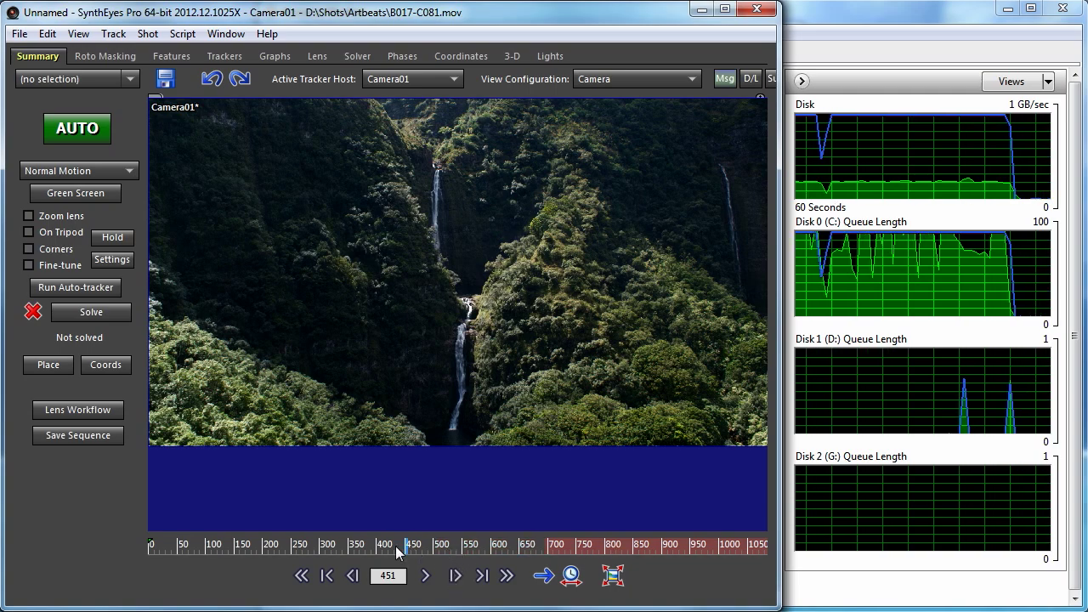
left_click(700, 550)
left_click_drag(701, 553, 473, 544)
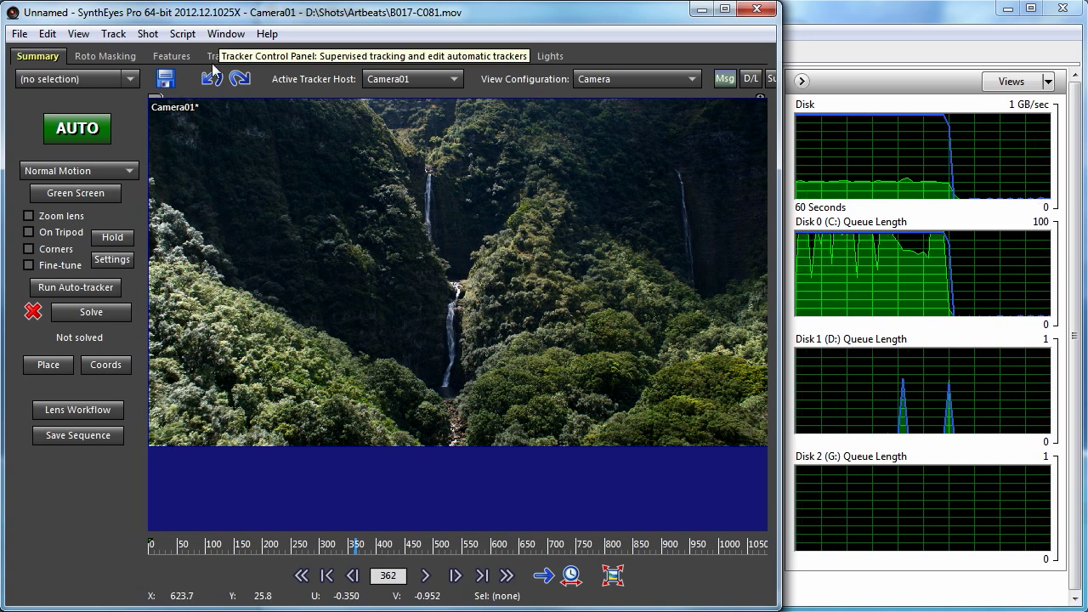
left_click_drag(241, 548, 444, 534)
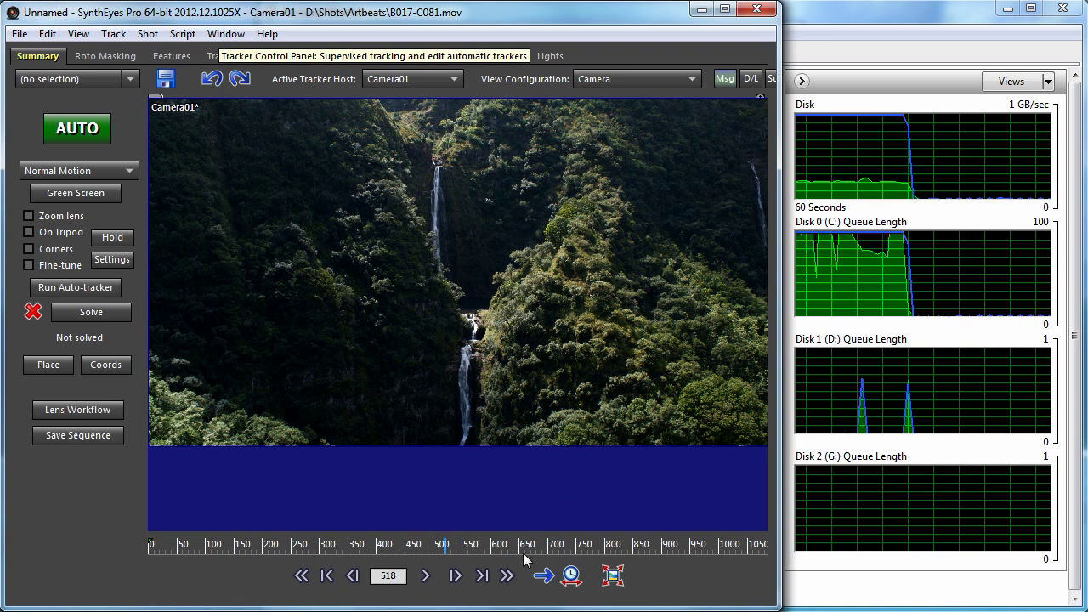
left_click_drag(353, 553, 248, 578)
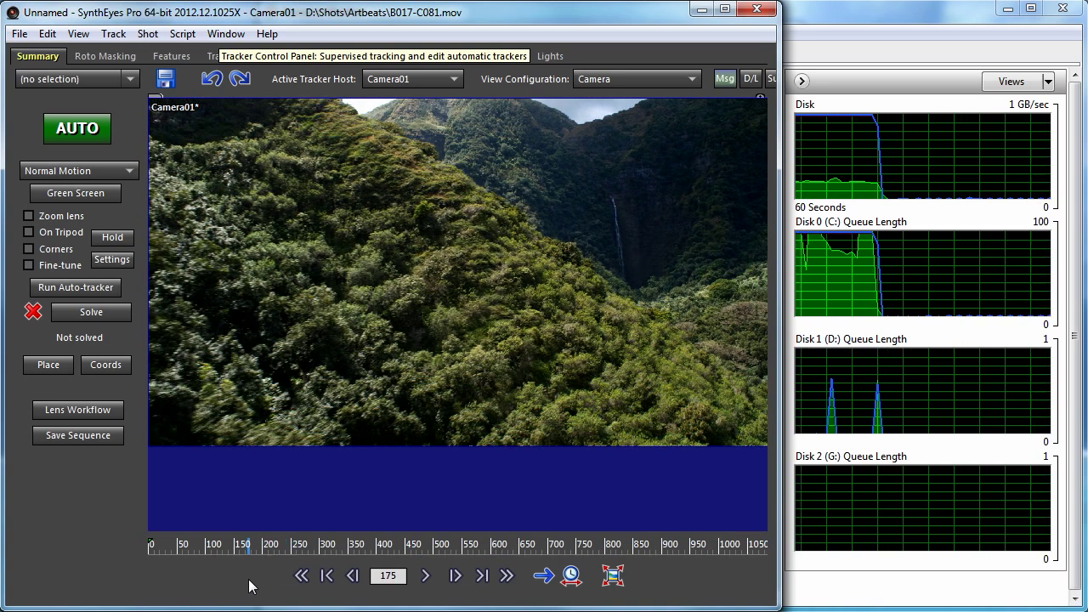
left_click_drag(598, 551, 237, 545)
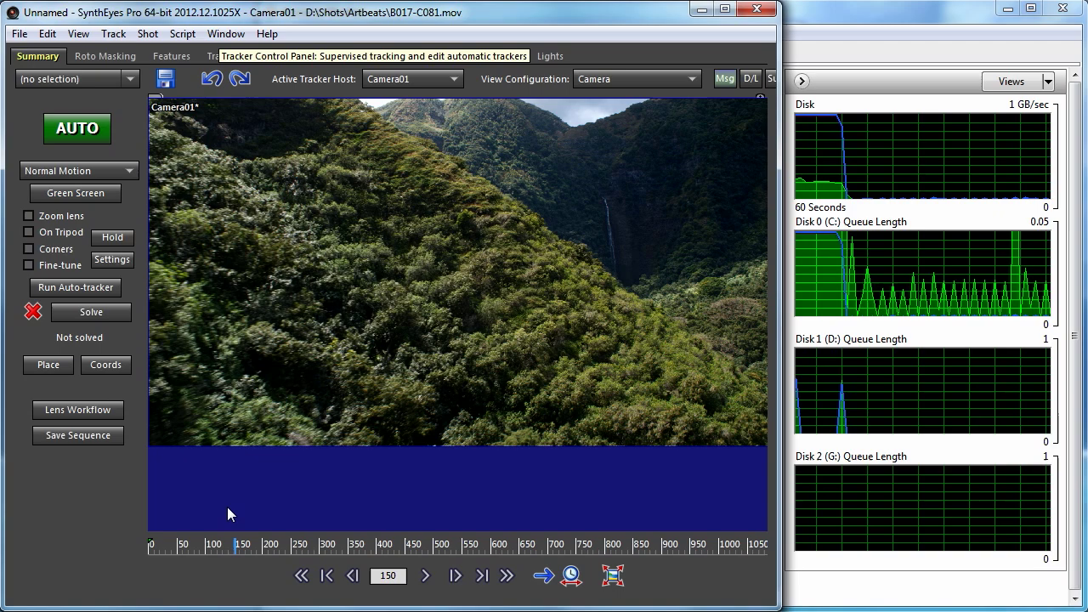
left_click(161, 546)
left_click_drag(161, 550, 416, 565)
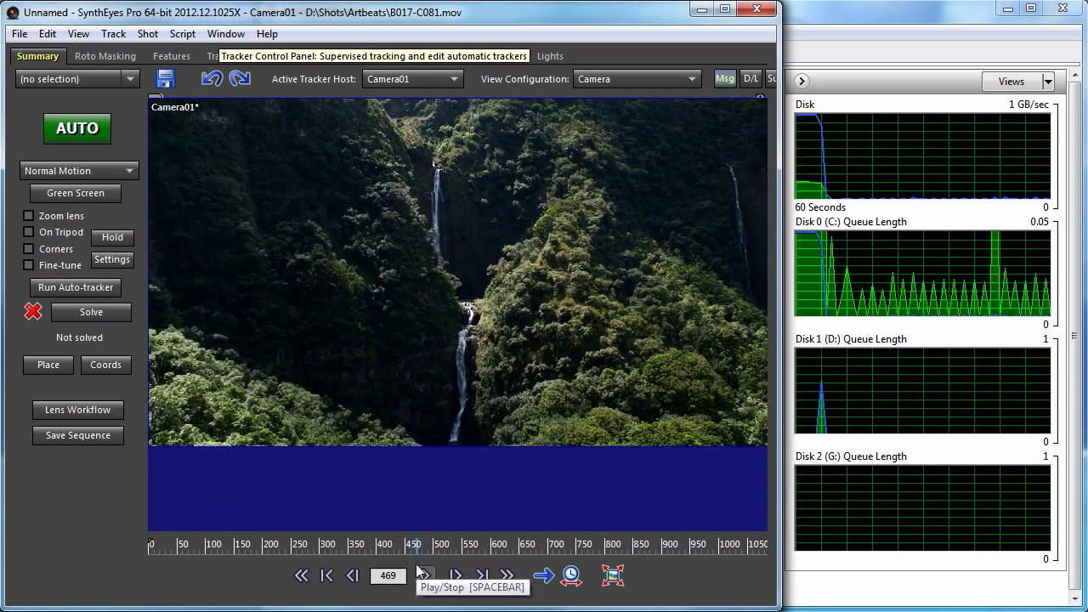
left_click(422, 575)
left_click_drag(611, 550, 308, 551)
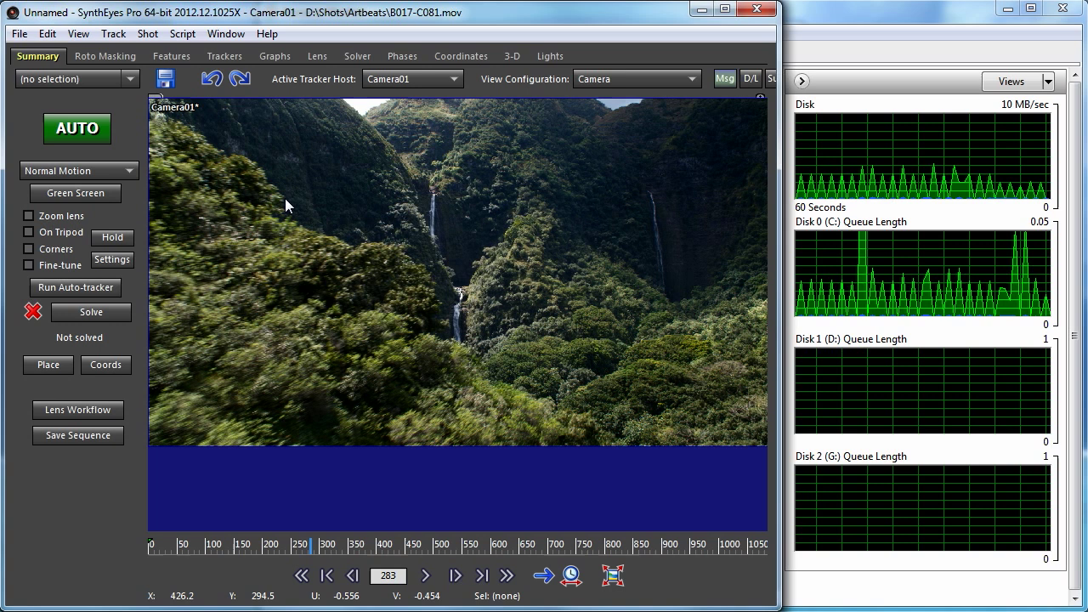
- Reopen Shot > Edit Shot and accept the 1620-frame queue with the 9.4 GB cache 100% loaded
left_click(48, 34)
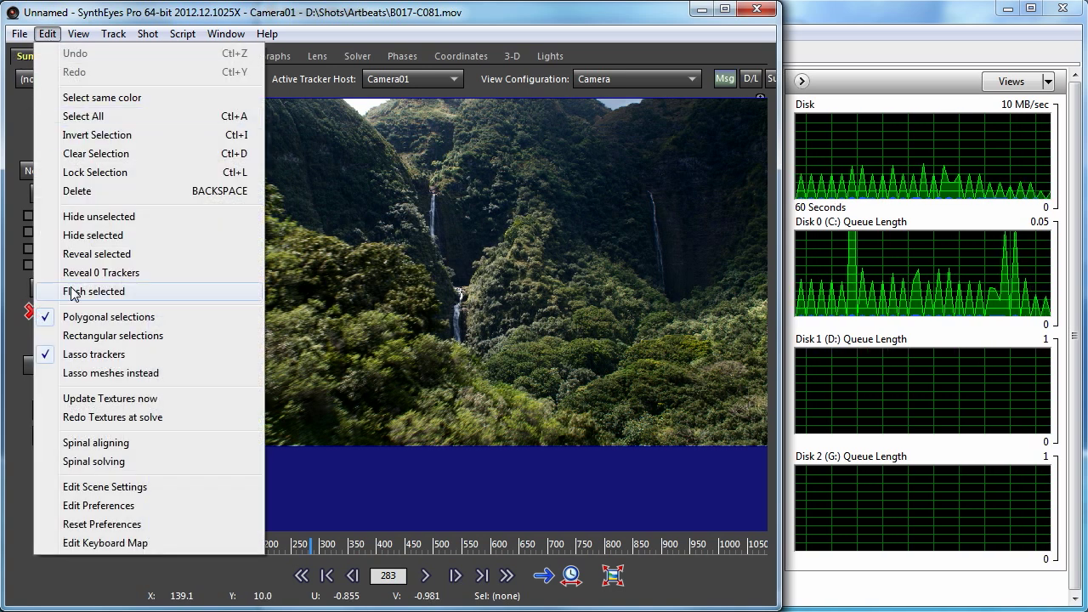
mouse_move(147, 34)
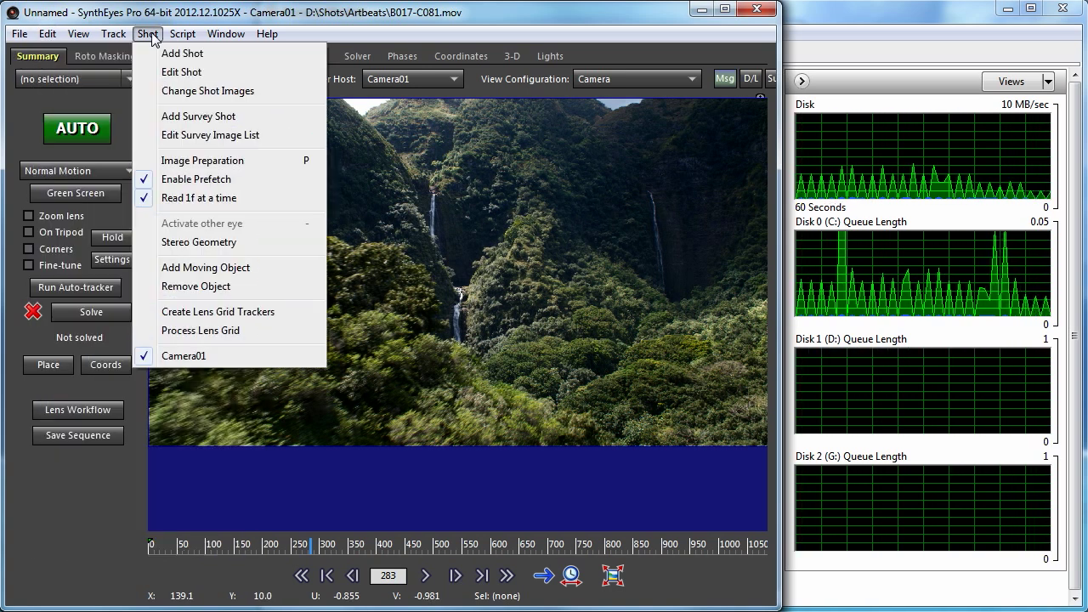
left_click(174, 74)
left_click_drag(535, 287, 438, 116)
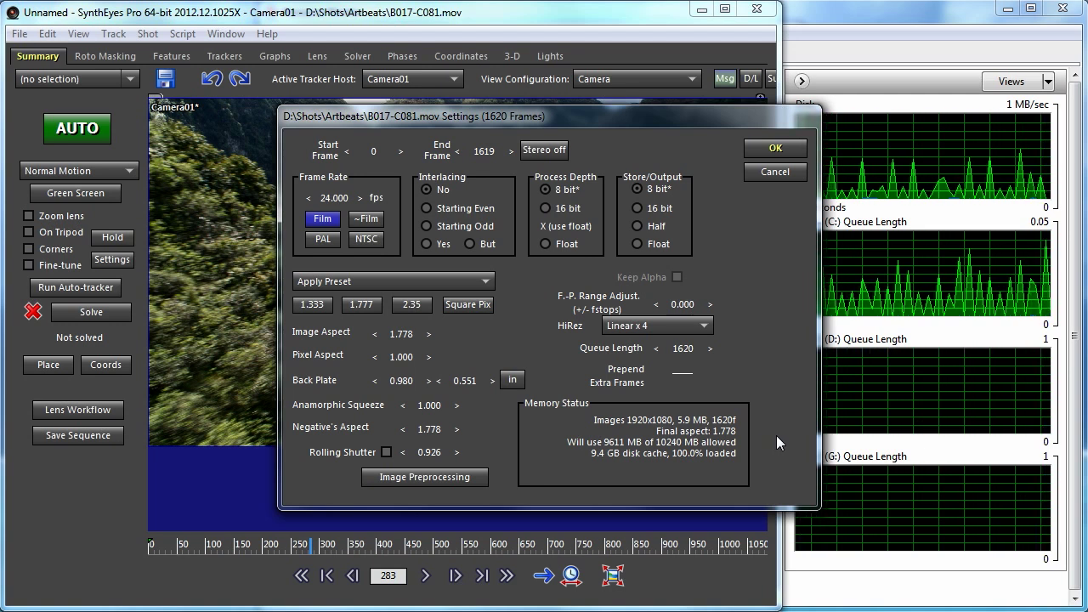
left_click(776, 148)
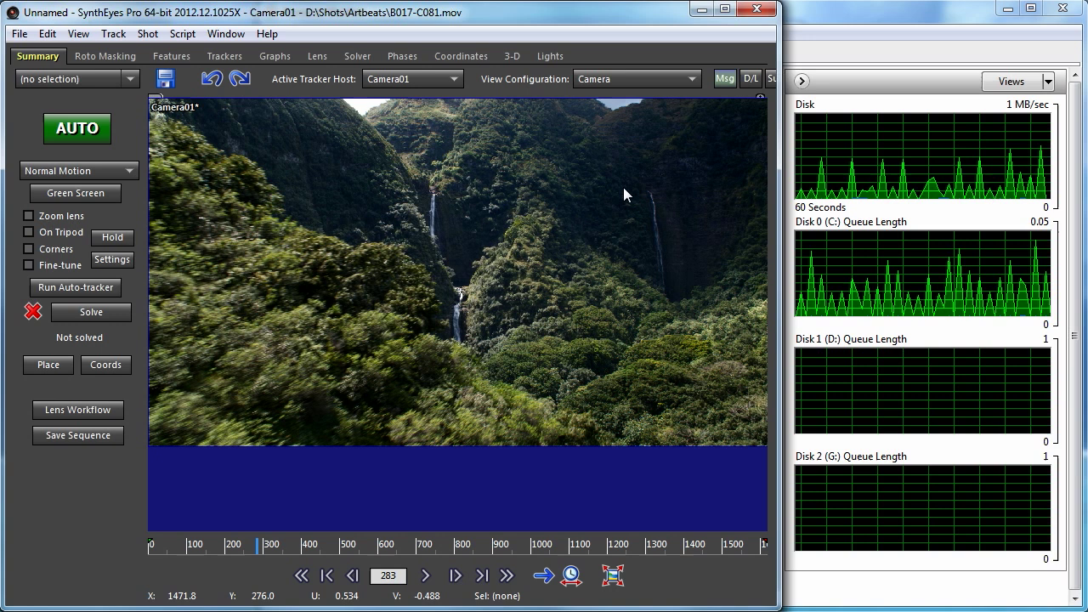
left_click(46, 33)
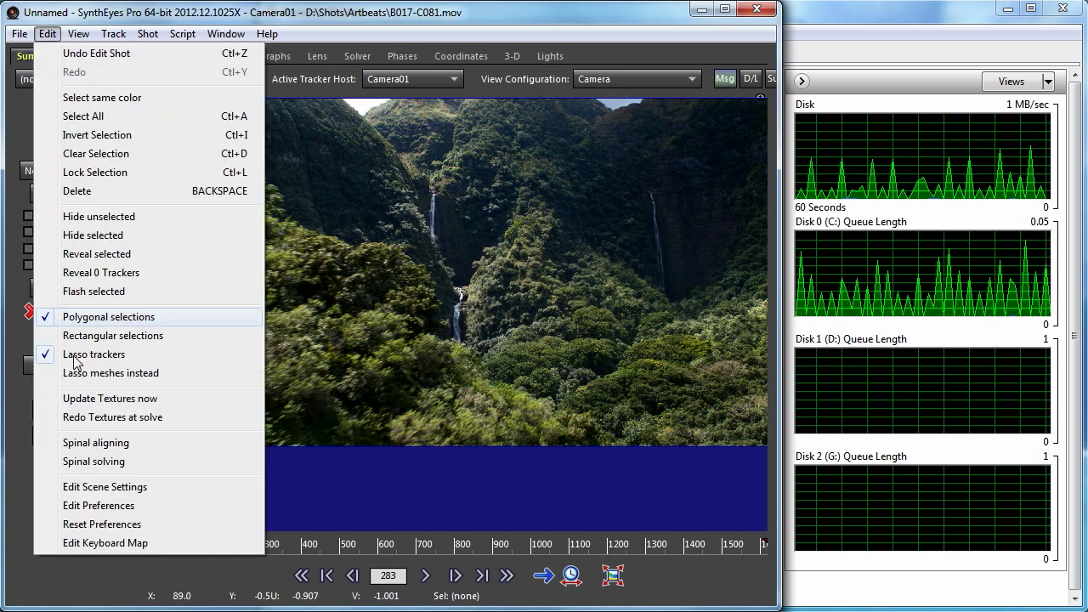
left_click(125, 504)
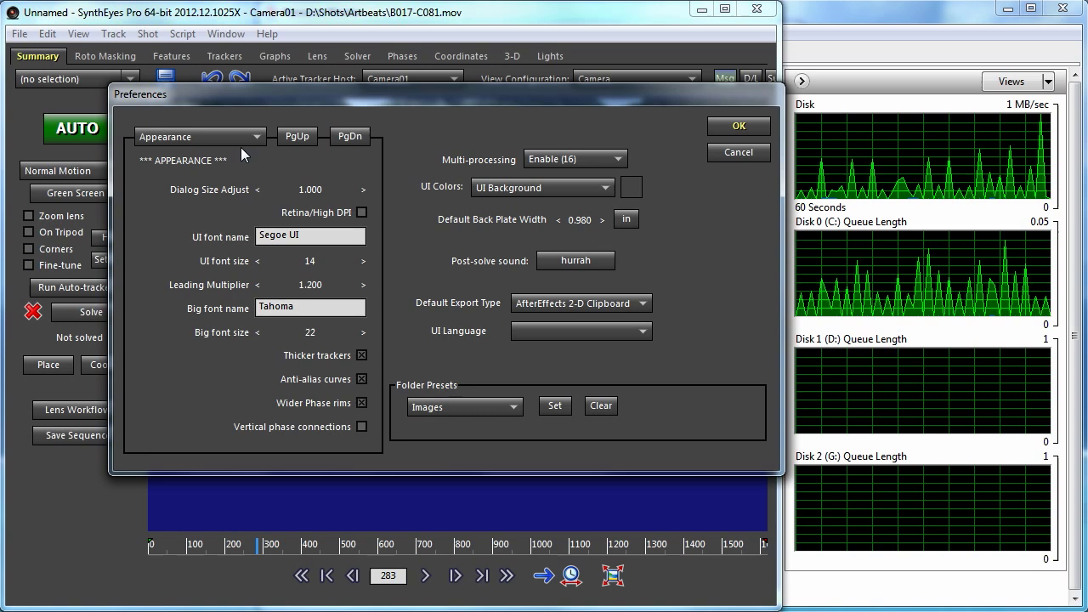
left_click(225, 137)
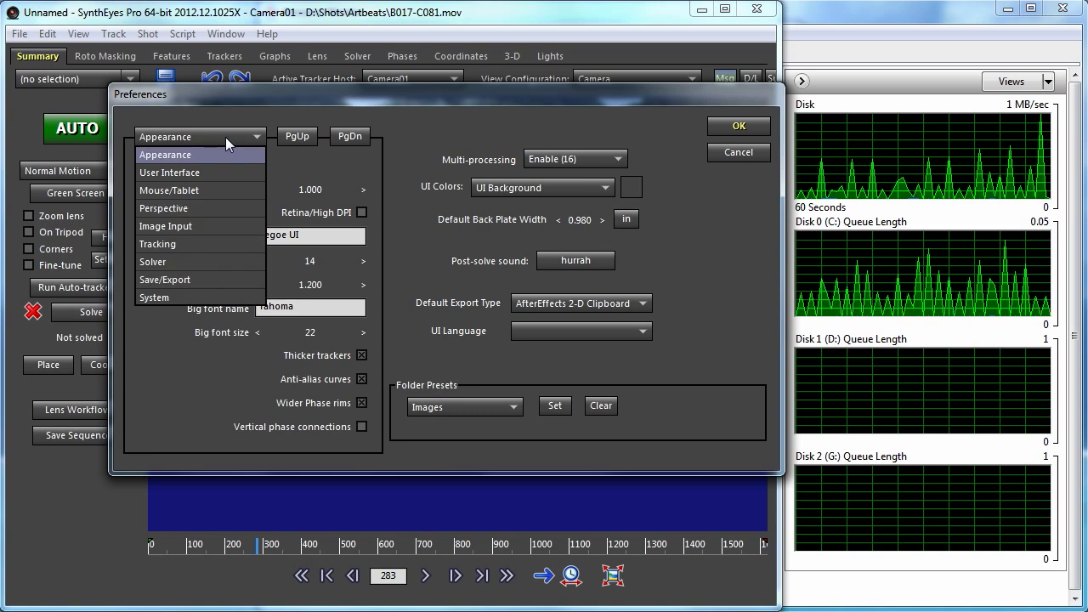
left_click(229, 227)
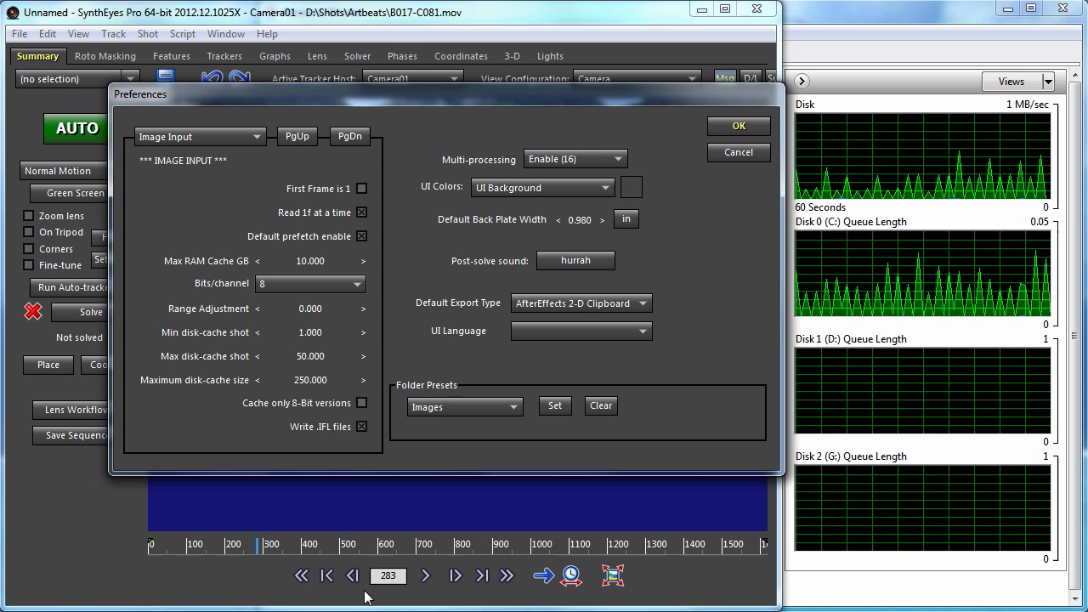
left_click(711, 152)
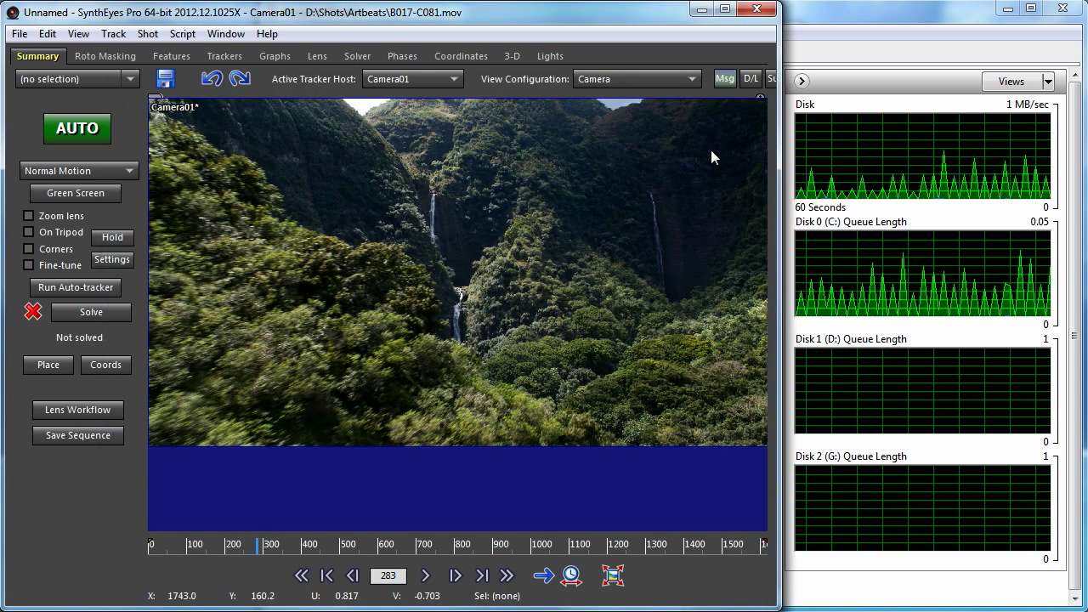
- Quit SynthEyes unsaved, then select B017-C081.baff in DiskCache and again in the Russ folder
left_click(757, 10)
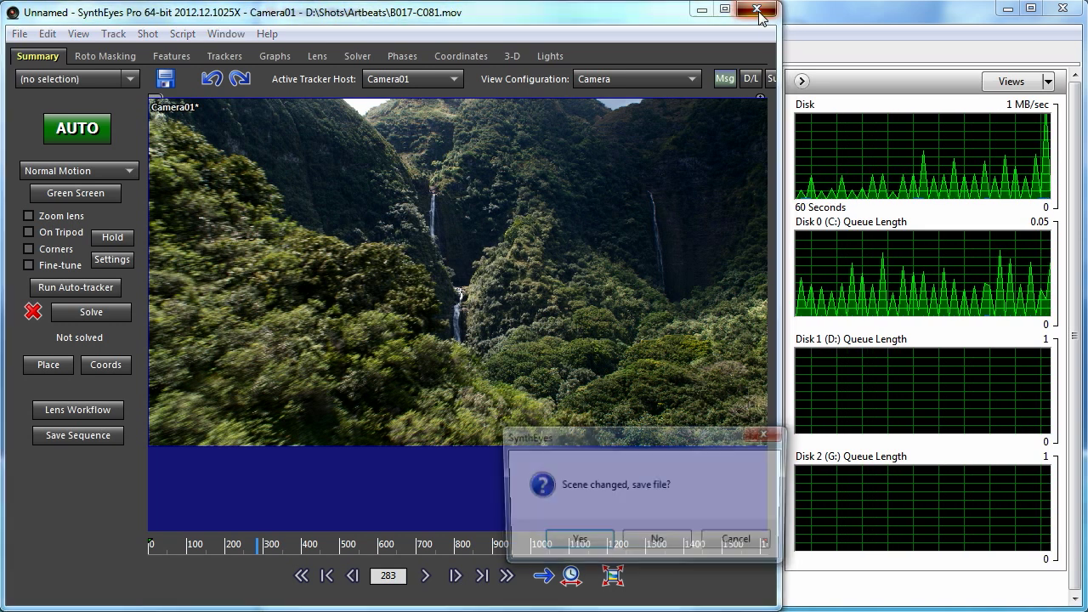
left_click(654, 542)
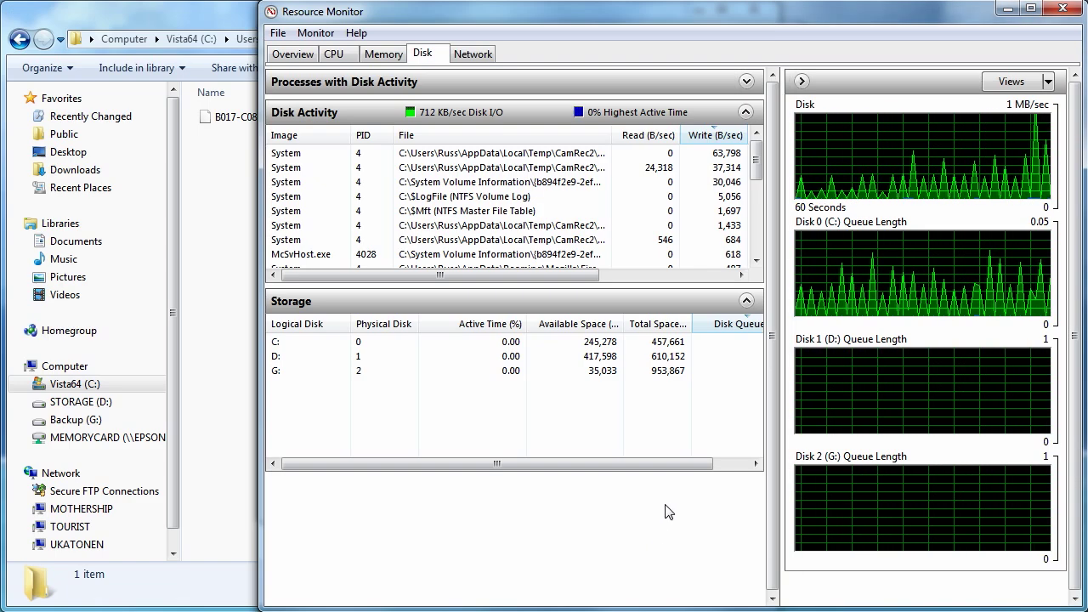
left_click(130, 16)
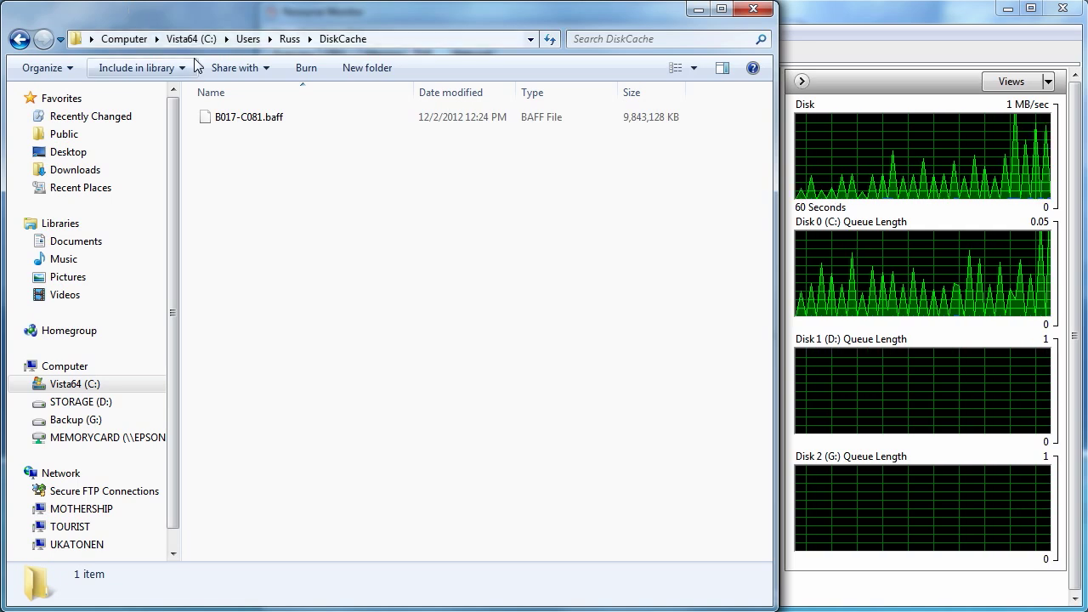
left_click(237, 122)
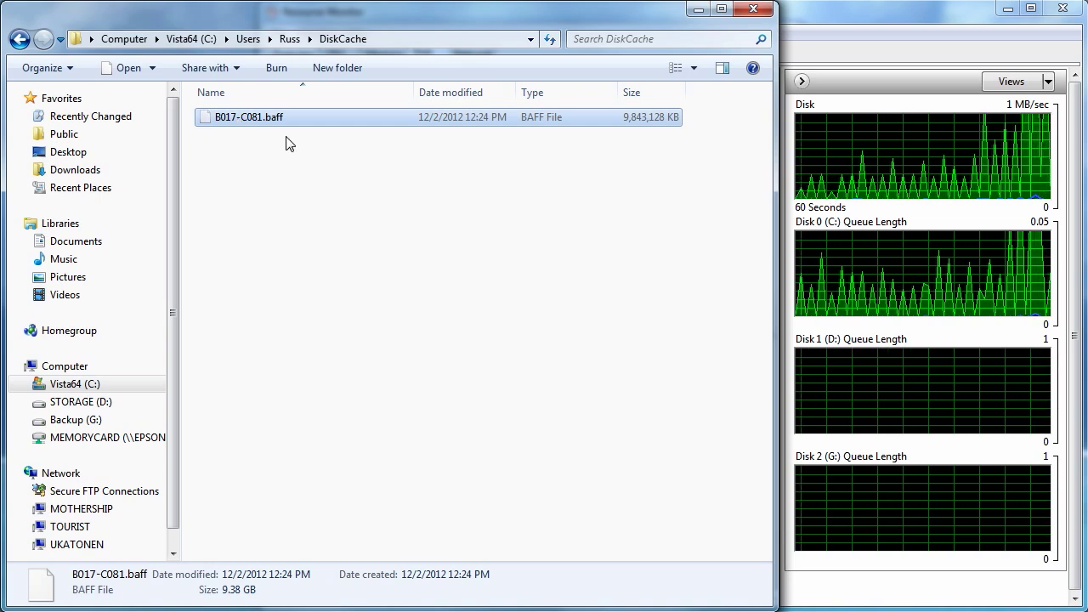
left_click(290, 38)
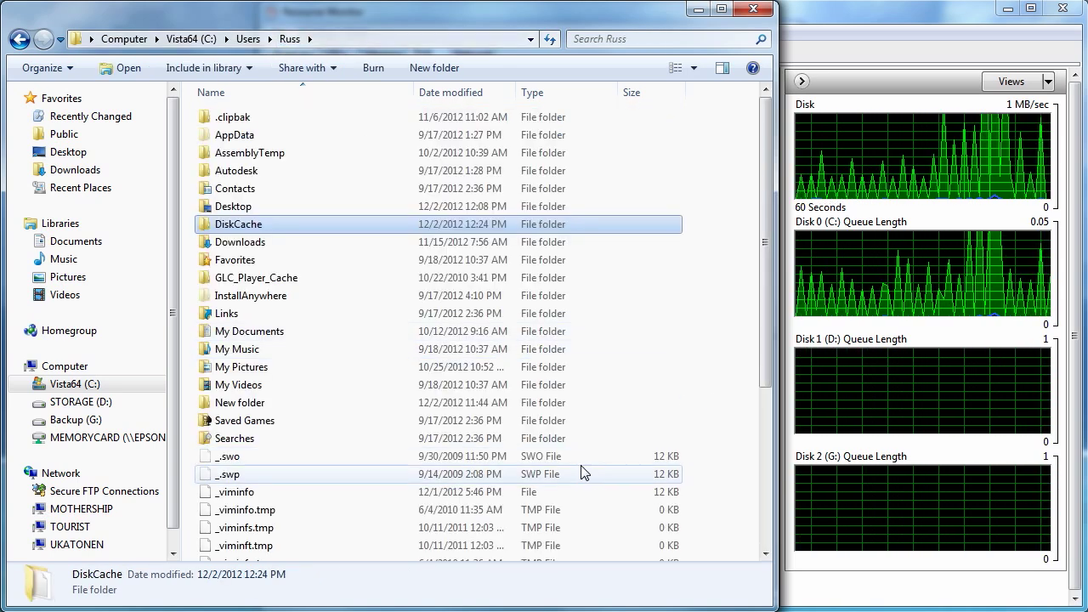
key("b")
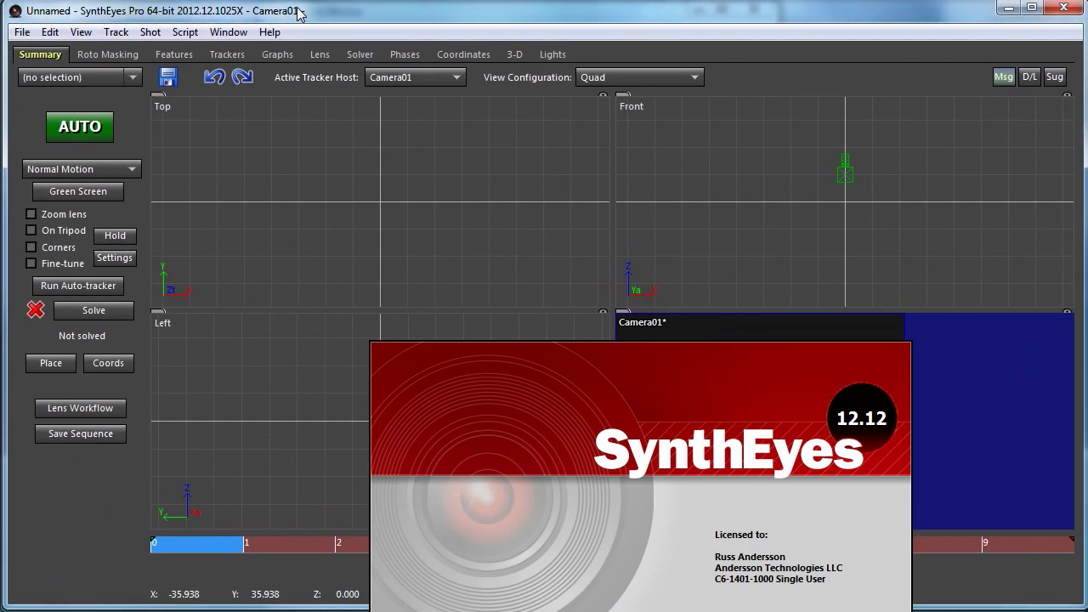
- Choose File > New to start a new shot from image files
left_click(22, 32)
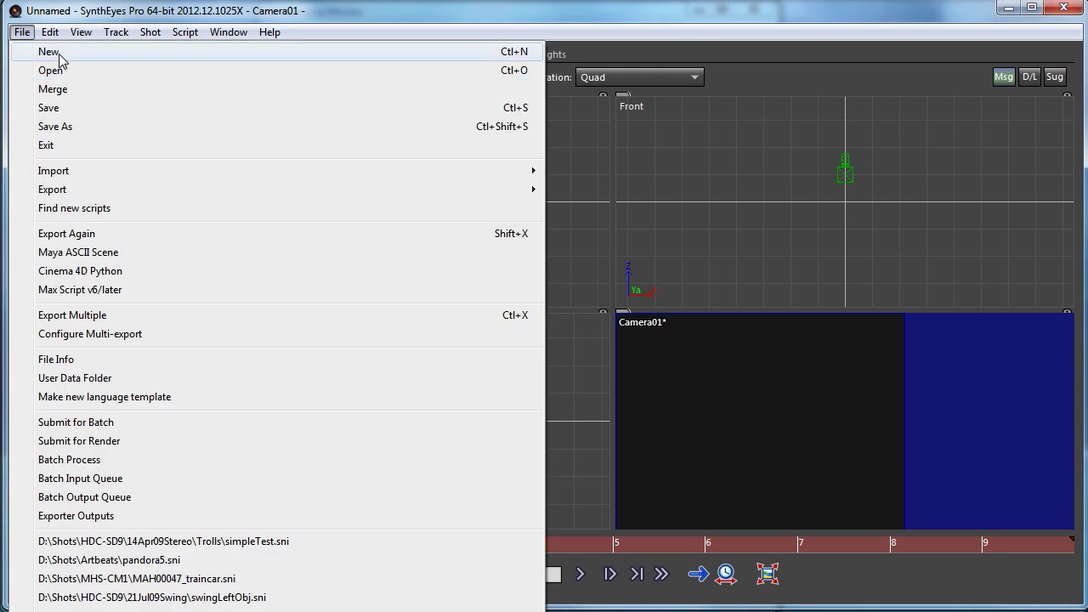
left_click(53, 51)
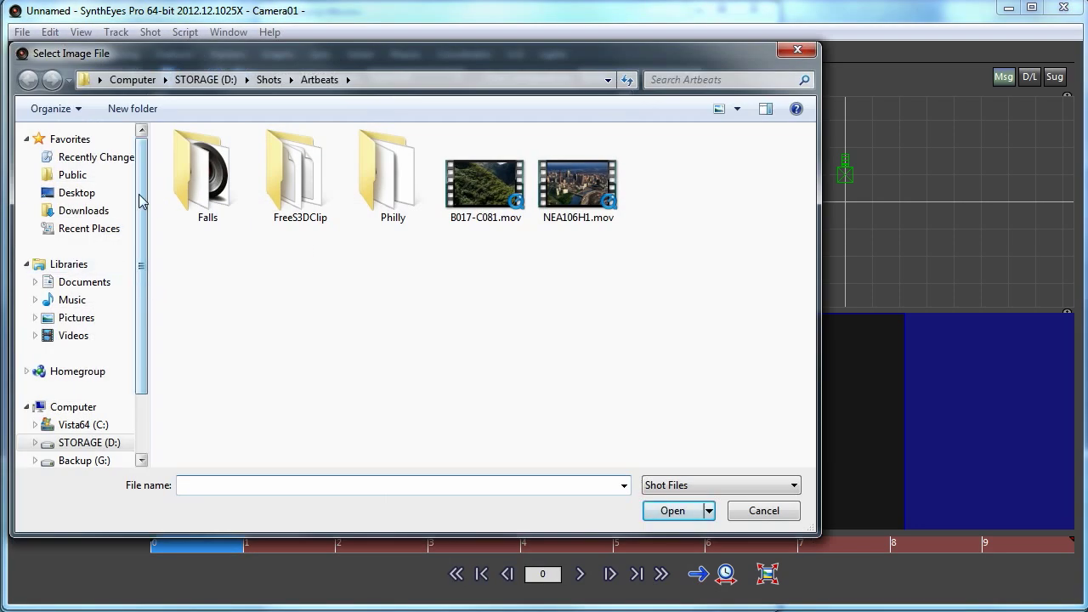
- Open B017-C081.baff from the user's home folder on the Desktop as the new shot
left_click(83, 195)
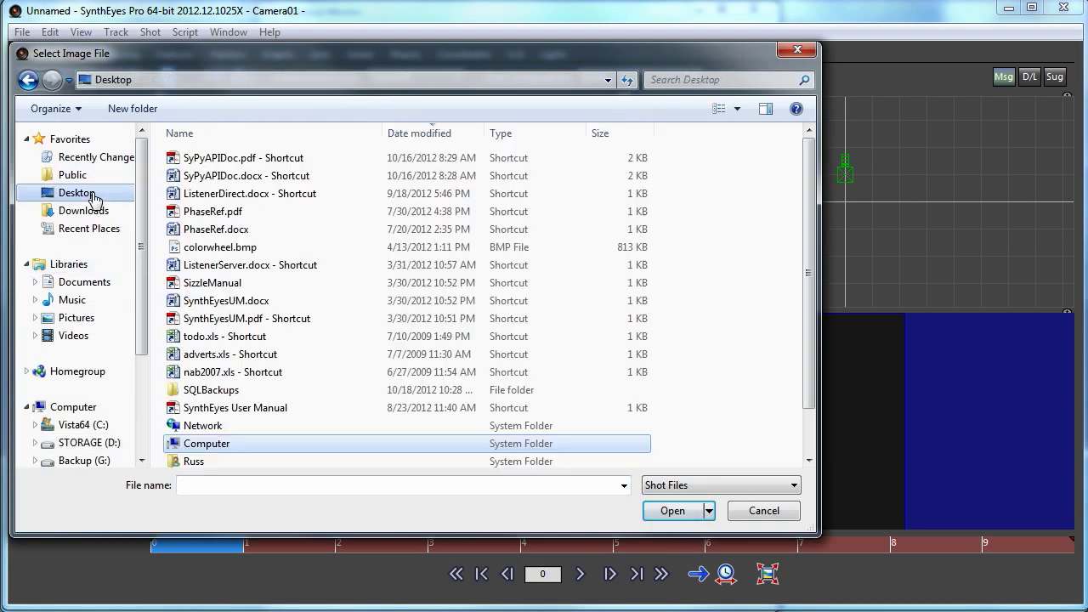
left_click(195, 461)
double_click(195, 459)
scroll(374, 298, "down", 1)
scroll(381, 353, "up", 1)
scroll(383, 335, "down", 1)
left_click(206, 459)
left_click(660, 514)
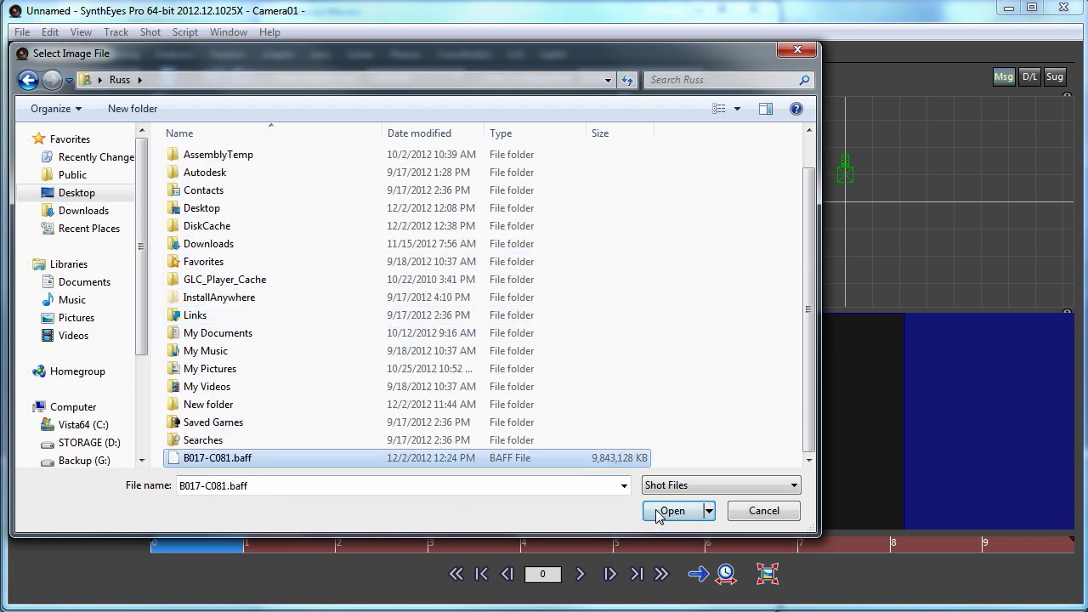
- Set the shot's Queue Length to 200 and accept the settings
left_click_drag(580, 287, 485, 90)
double_click(680, 320)
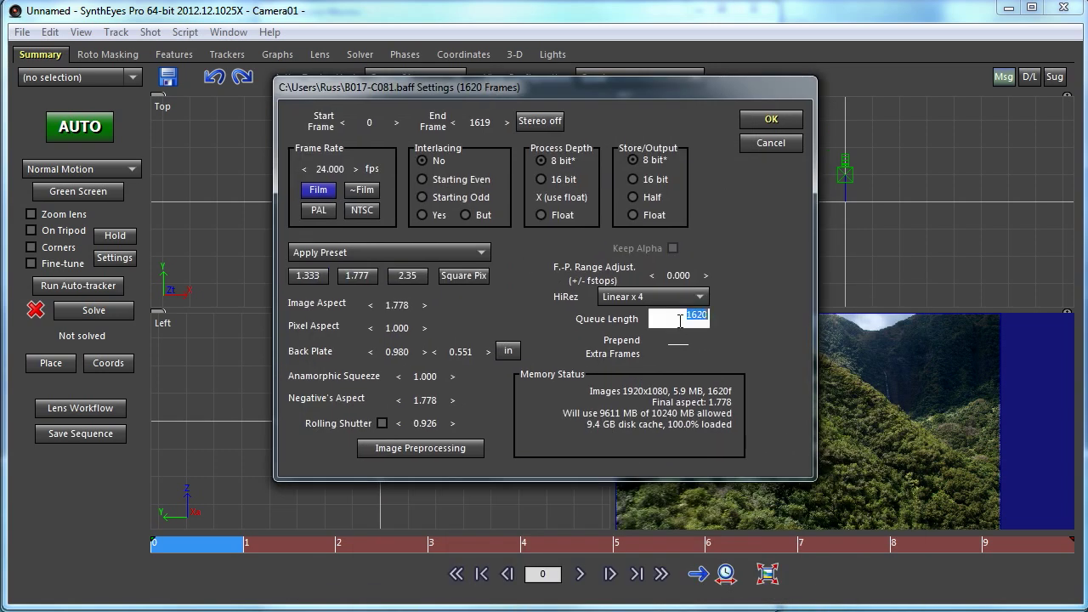
type("200")
key("Return")
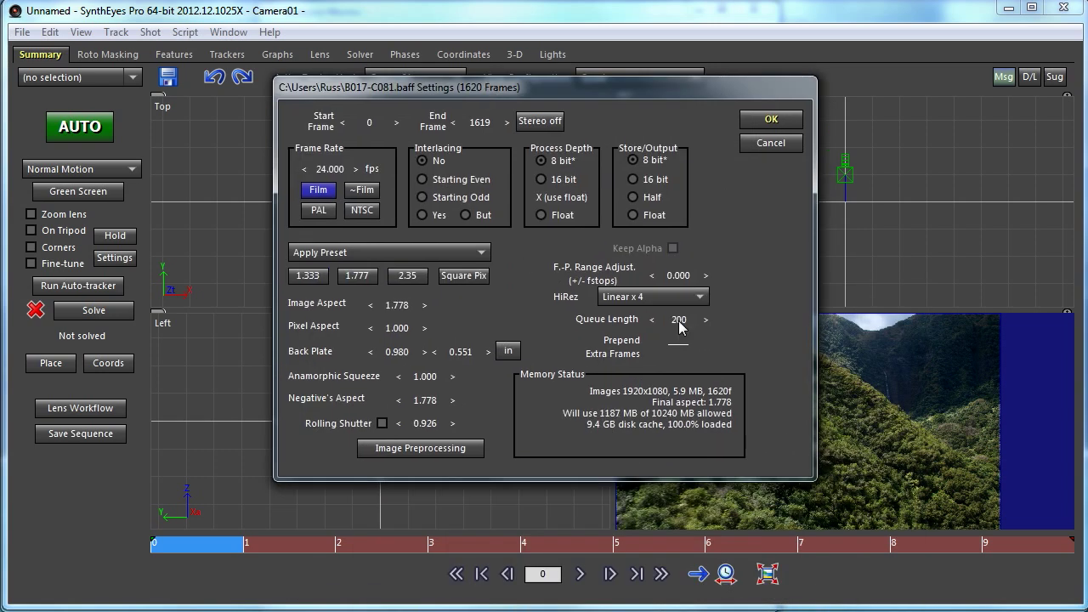
left_click(750, 119)
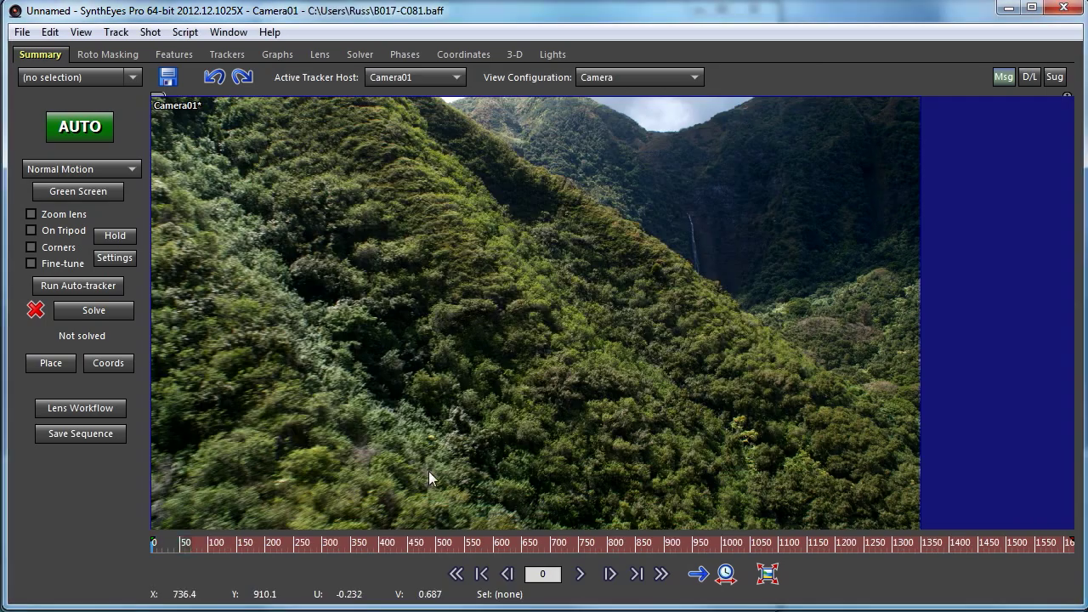
- Scrub the B017-C081.baff shot through frame 205, narrowing SynthEyes so Resource Monitor's disk graphs show
left_click_drag(240, 549, 776, 548)
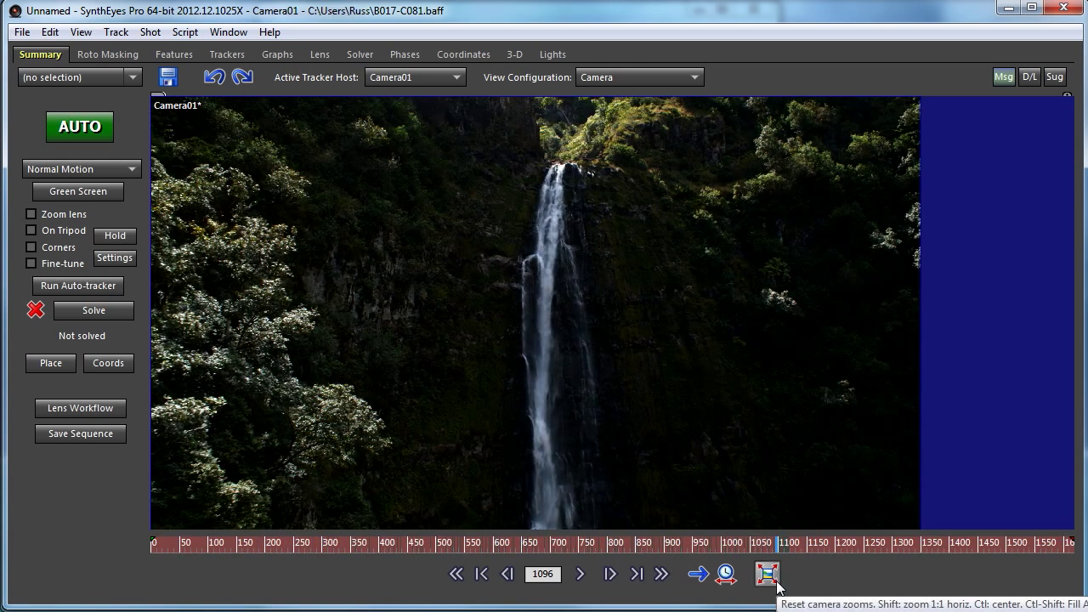
left_click_drag(739, 545, 621, 542)
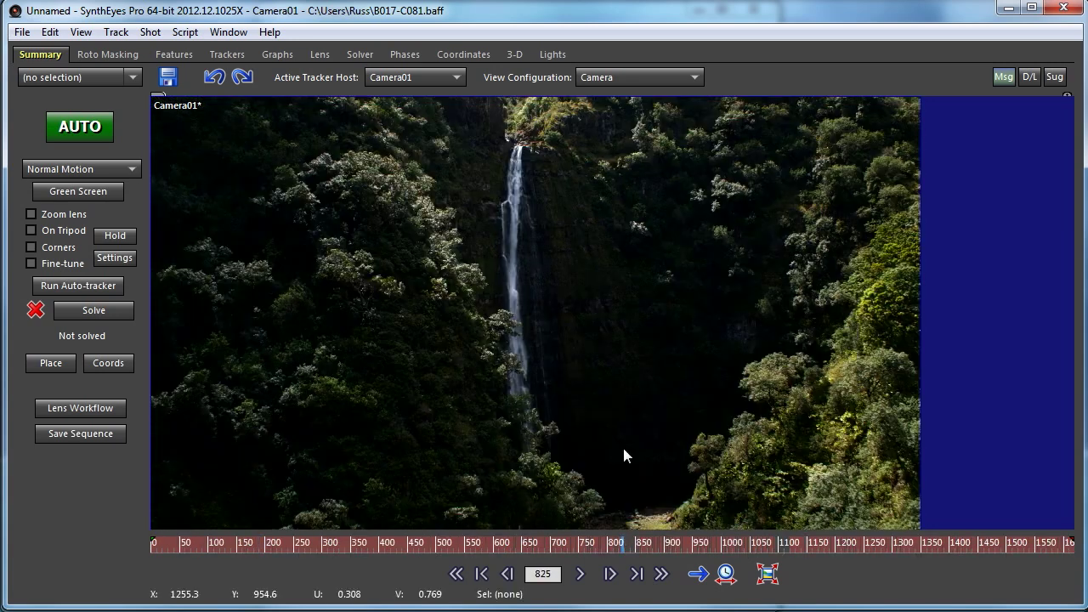
left_click_drag(1078, 358, 777, 351)
left_click_drag(663, 546, 230, 545)
left_click(570, 584)
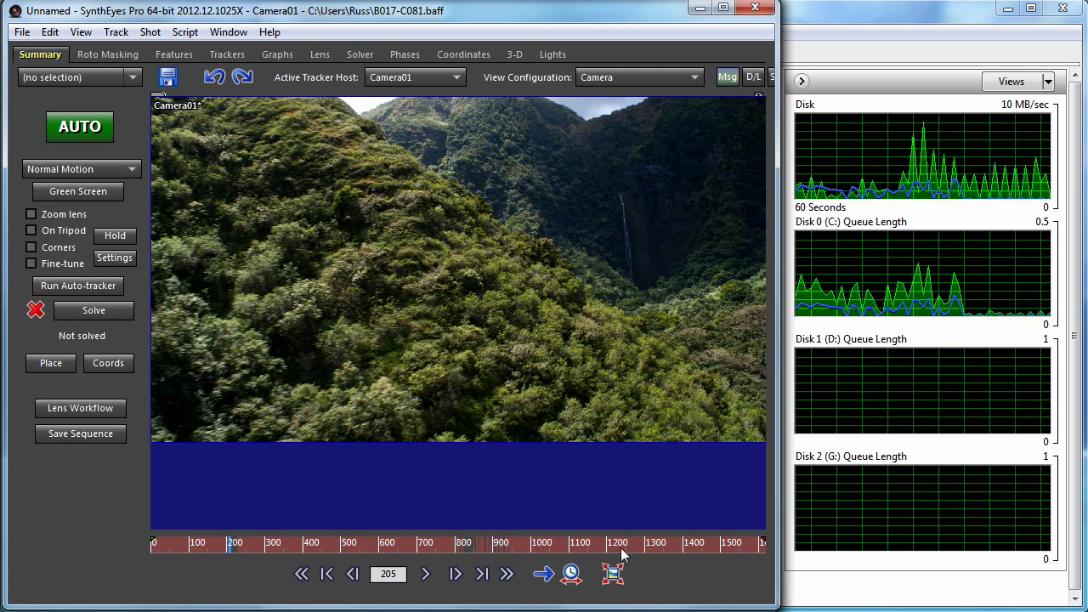
- Scrub the 1620-frame shot into its later frames, resting at frame 1521
left_click_drag(656, 546, 729, 568)
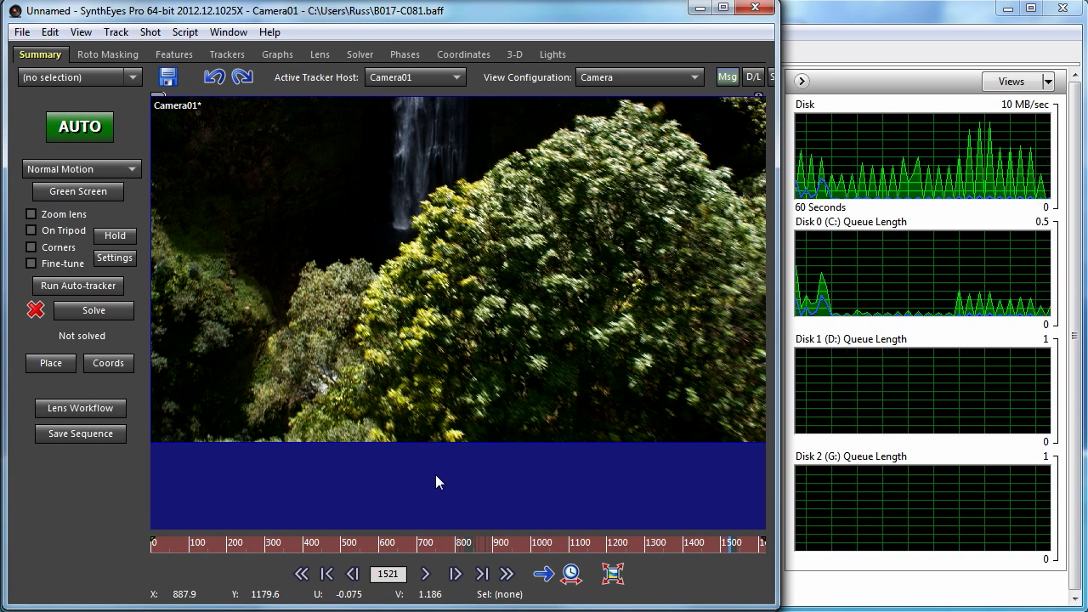
left_click(151, 32)
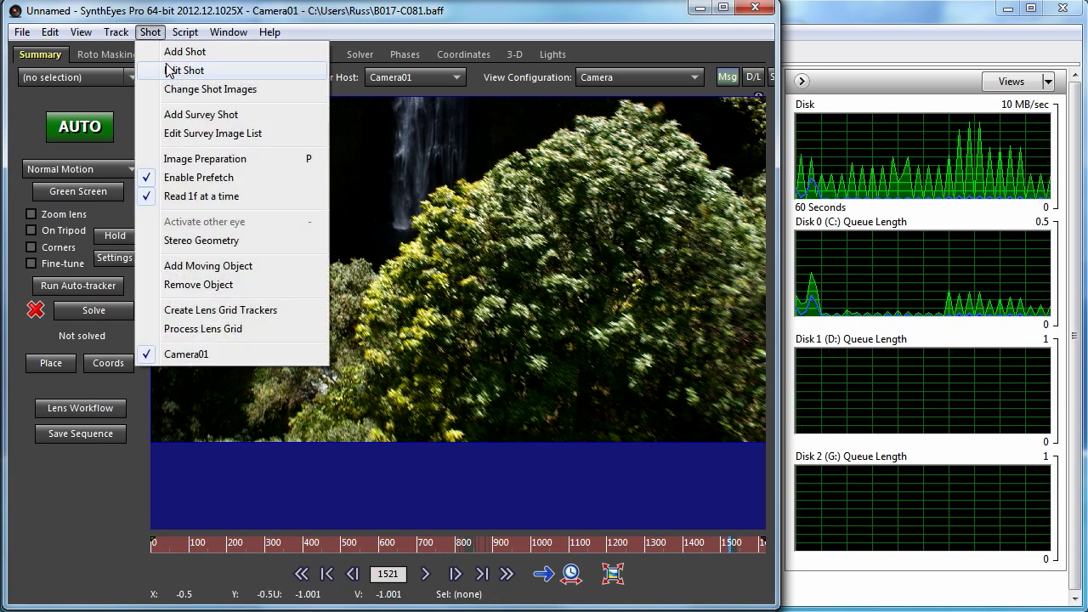
left_click(172, 70)
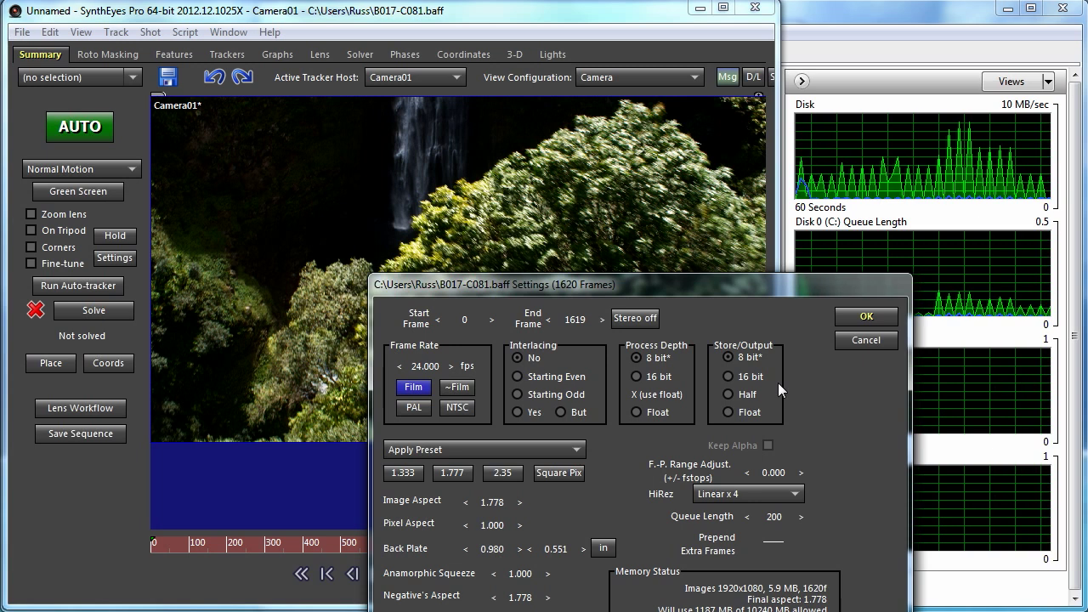
left_click(871, 341)
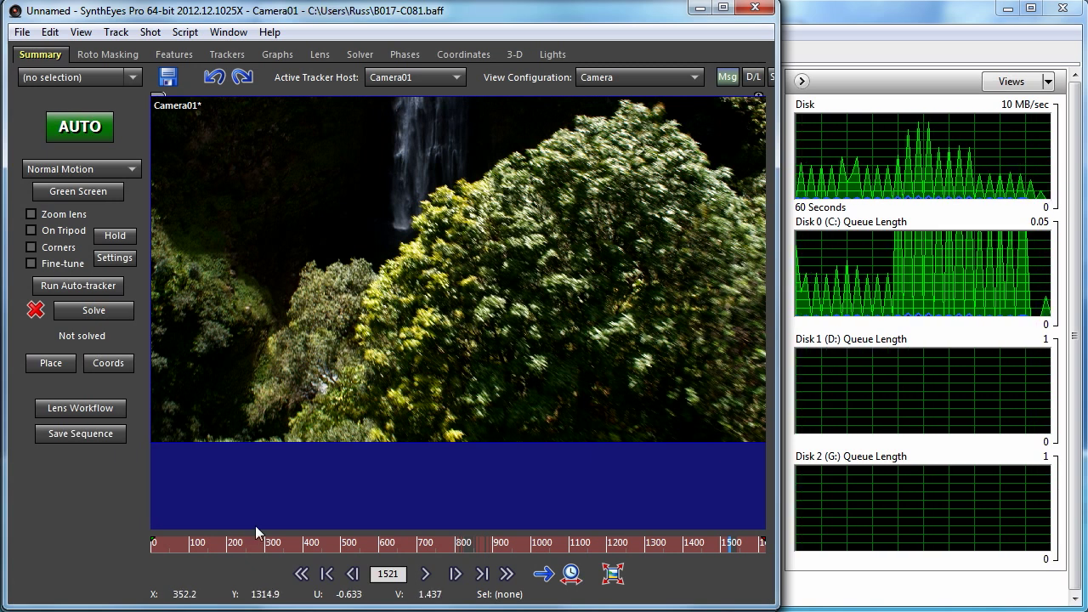
left_click(220, 542)
- Scrub the cached waterfall shot forward to frame 1264 while the disk graphs record reads
left_click_drag(220, 543, 632, 548)
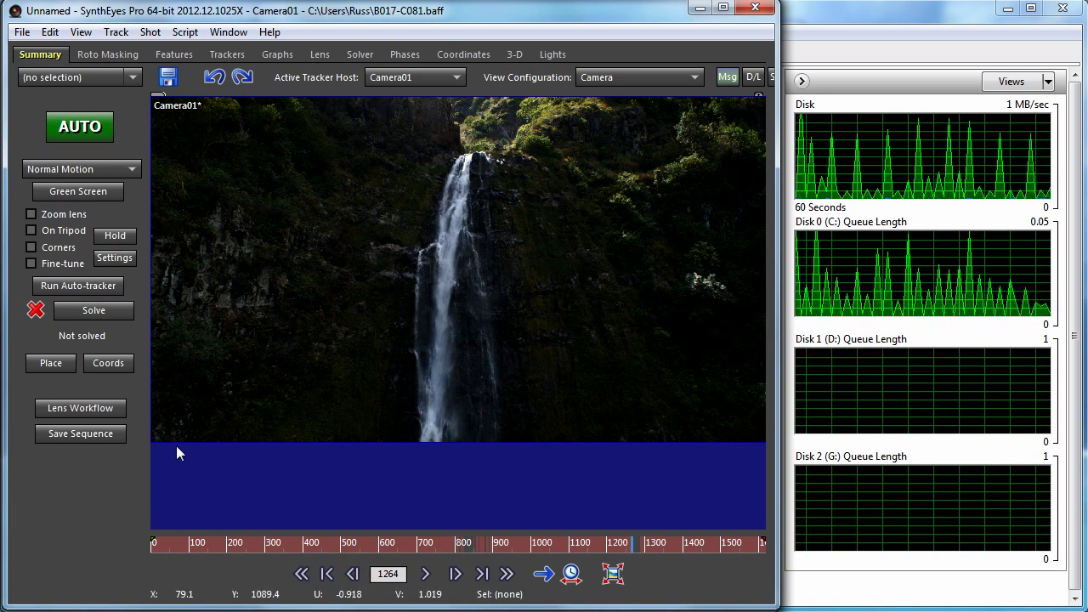
left_click(22, 32)
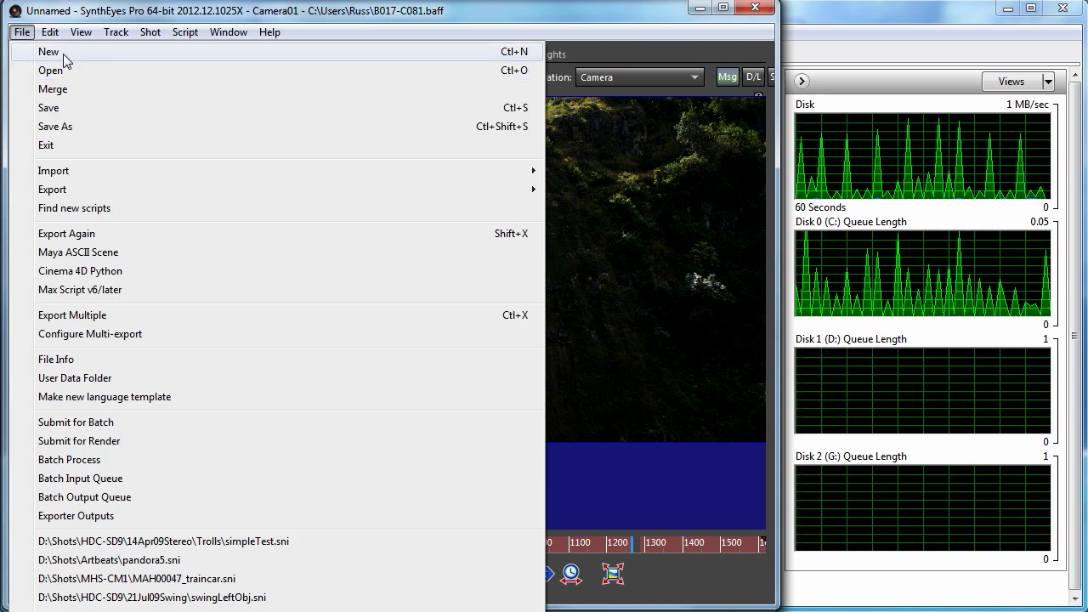
left_click(63, 51)
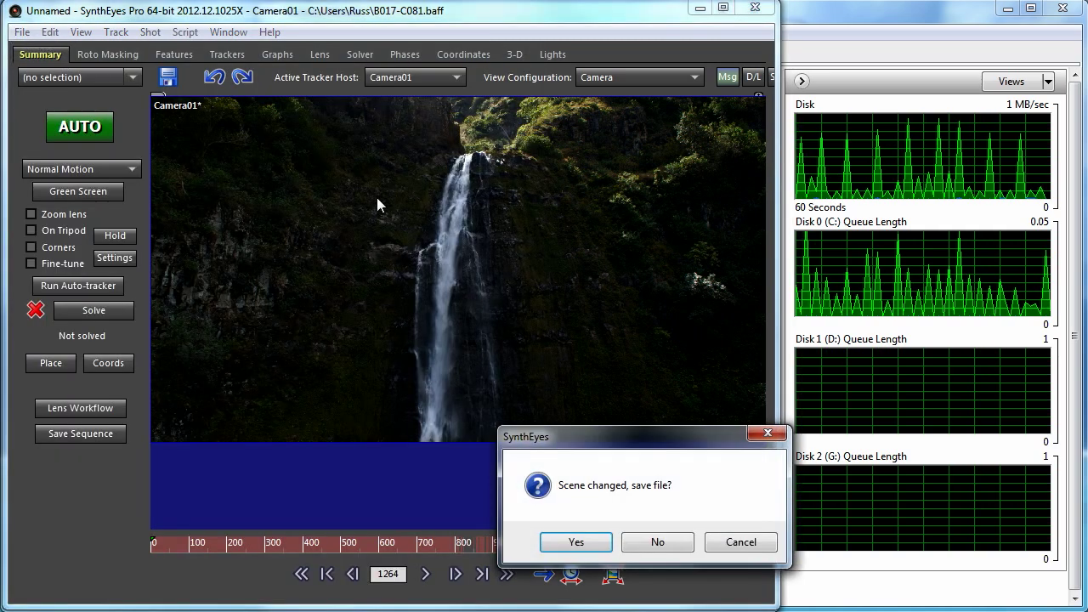
left_click(657, 541)
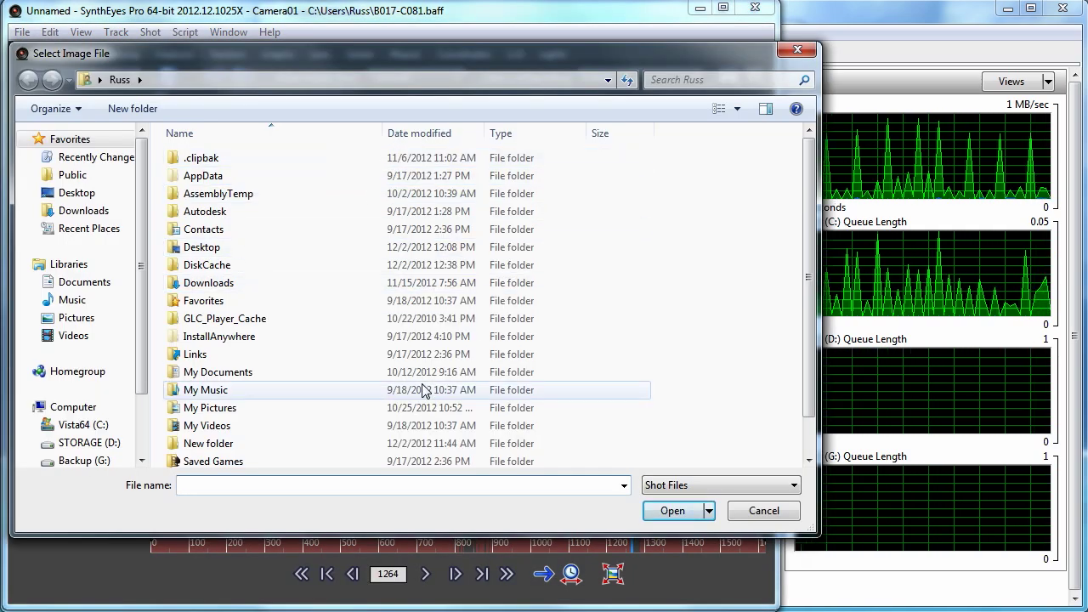
left_click(798, 49)
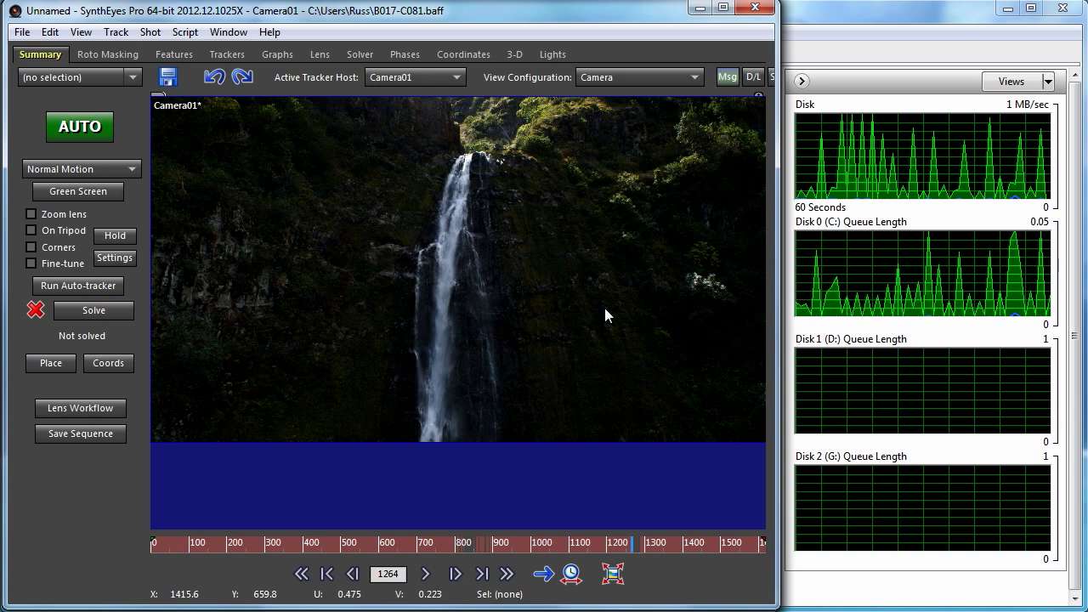
- Open Edit Preferences and select the Disk Cache folder preset, showing the user's DiskCache folder
left_click(50, 31)
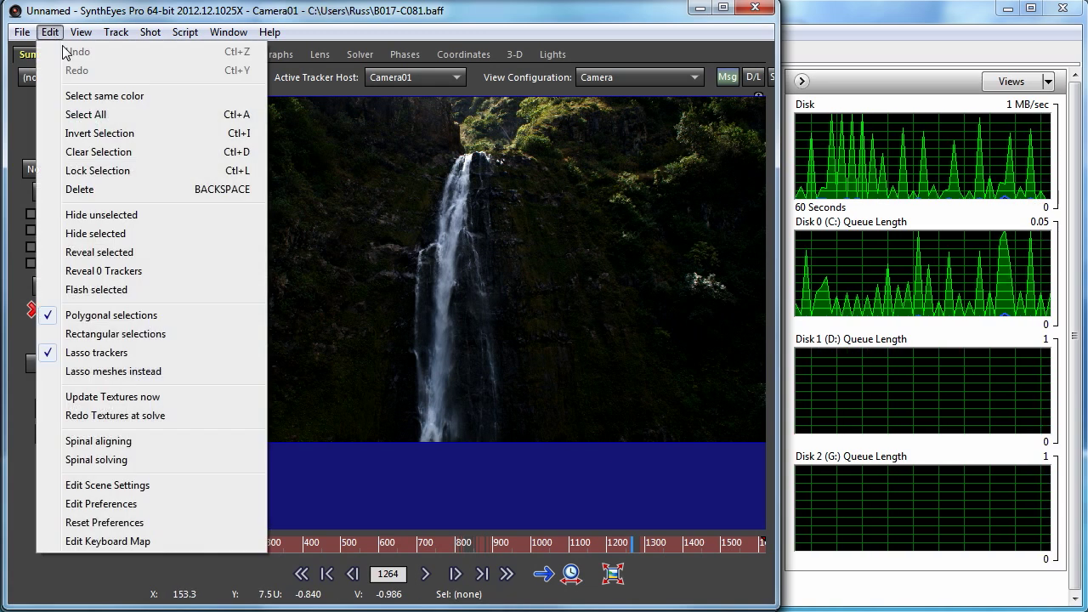
left_click(124, 508)
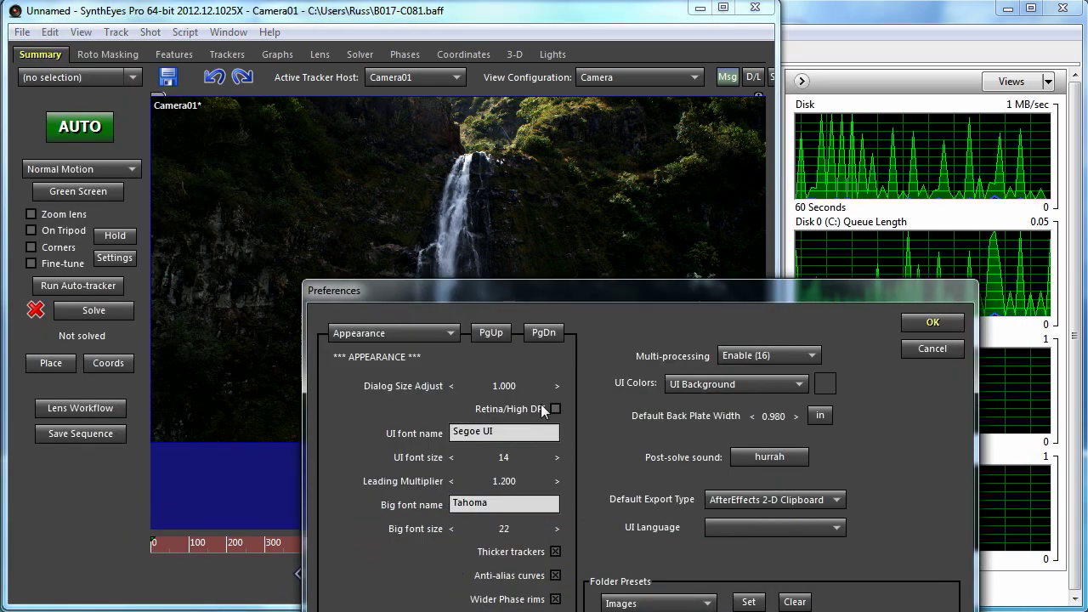
left_click_drag(495, 295, 331, 128)
left_click(491, 429)
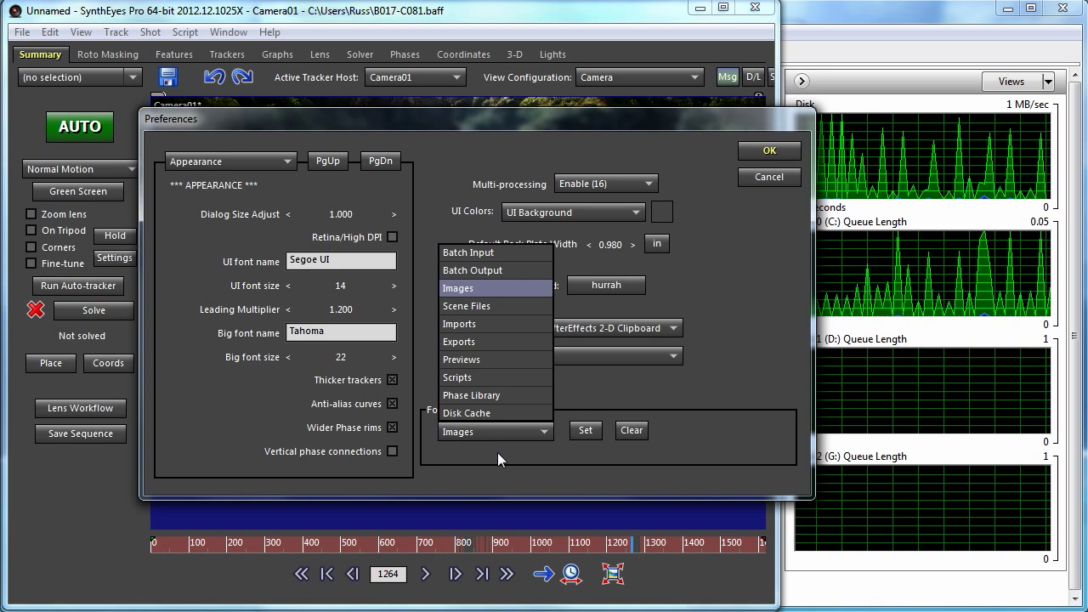
left_click(472, 416)
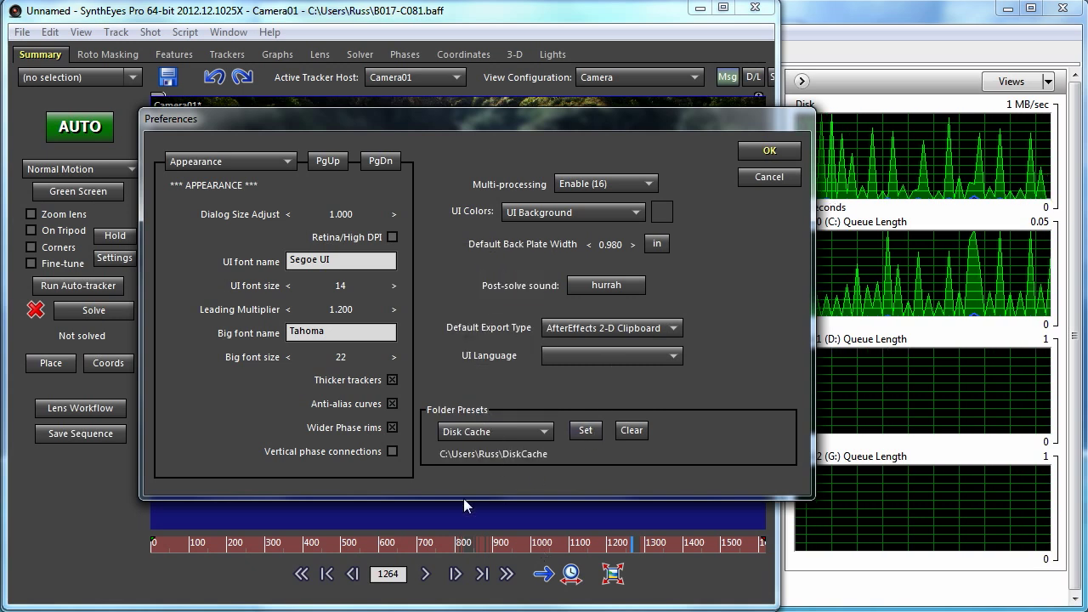